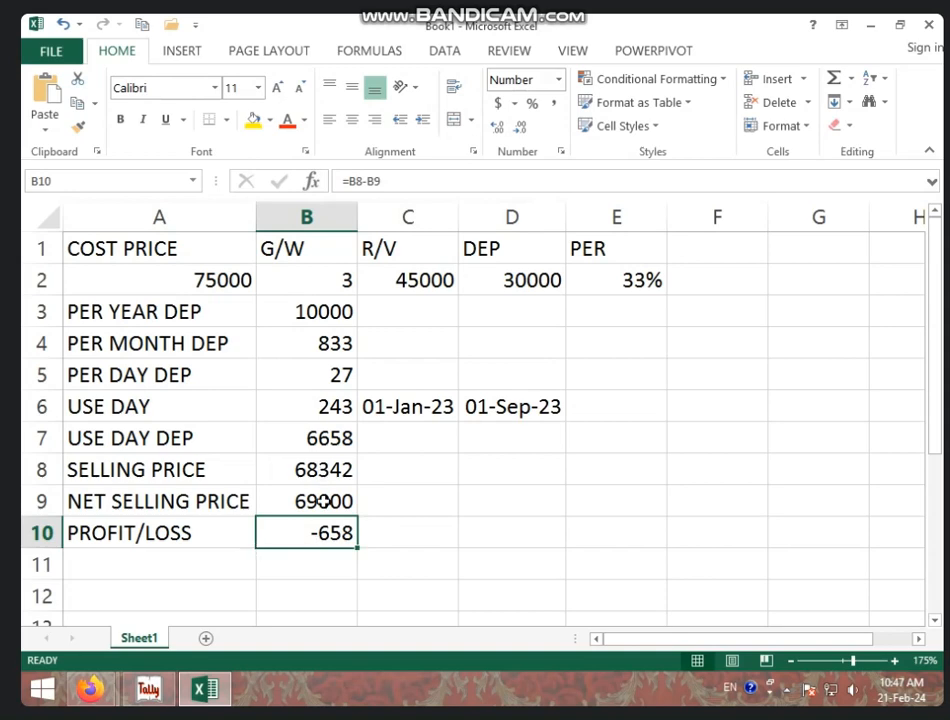
Step: Replace the PROFIT/LOSS formula in B10 with =B9-B8, net selling price minus selling price
key(BackSpace)
click(385, 525)
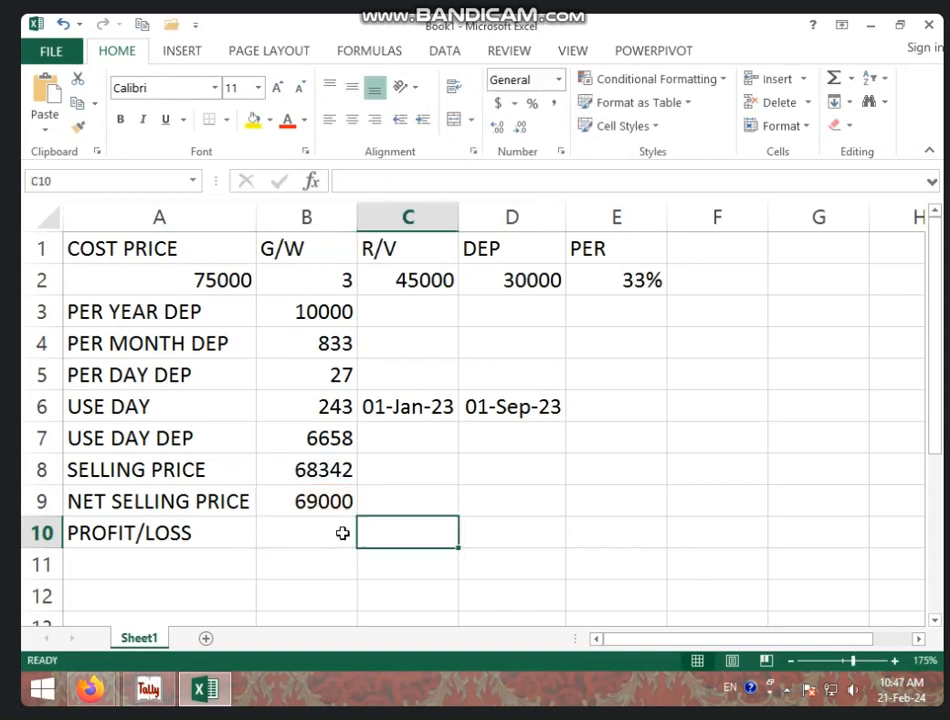
click(333, 534)
text(=)
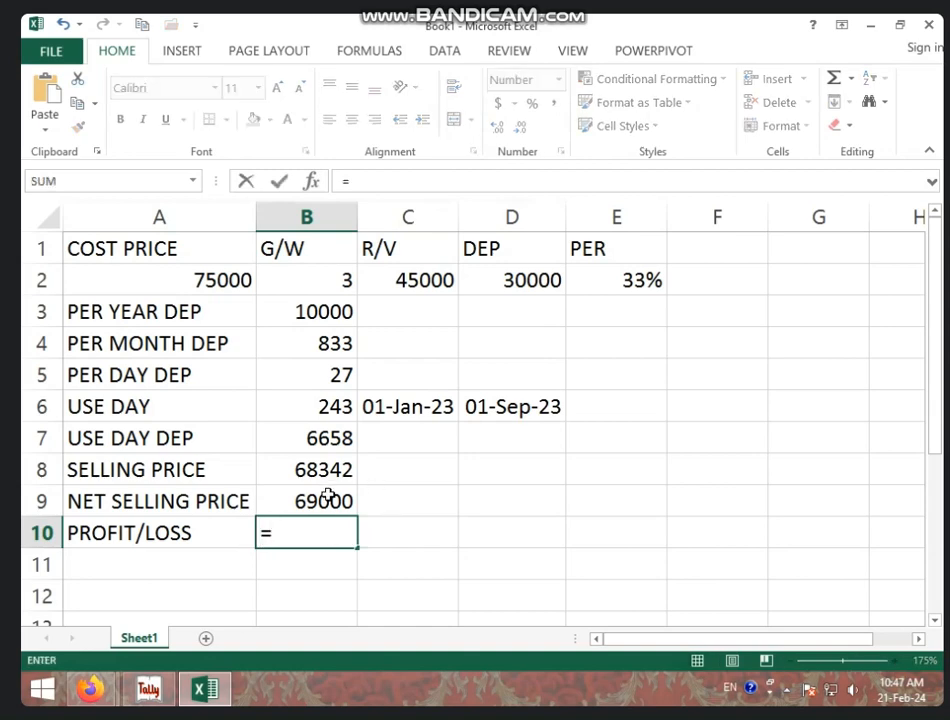
click(333, 495)
text(-)
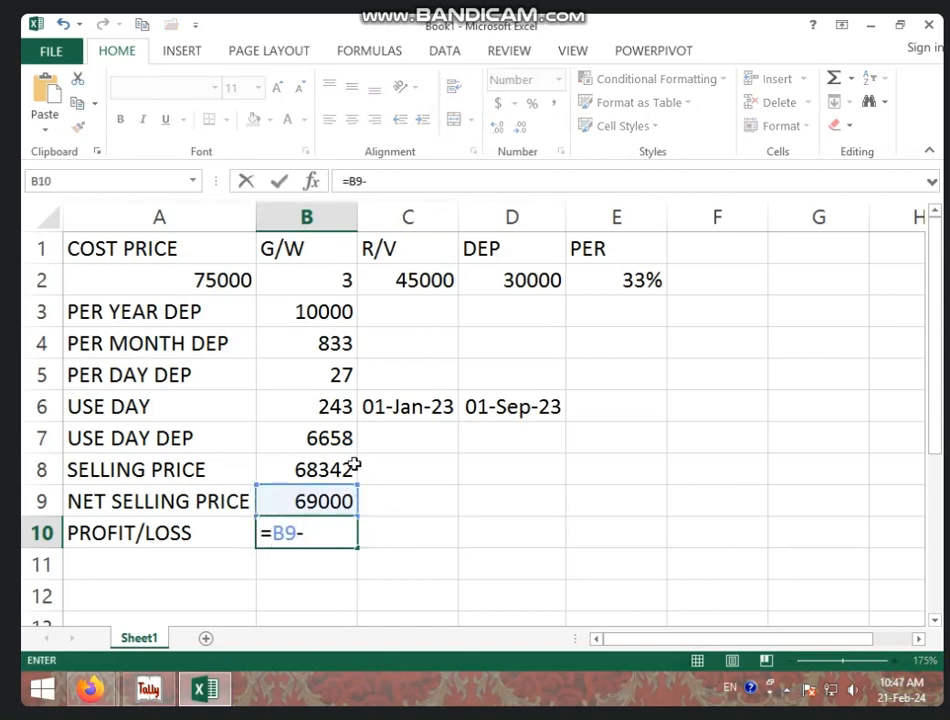
click(353, 468)
key(Return)
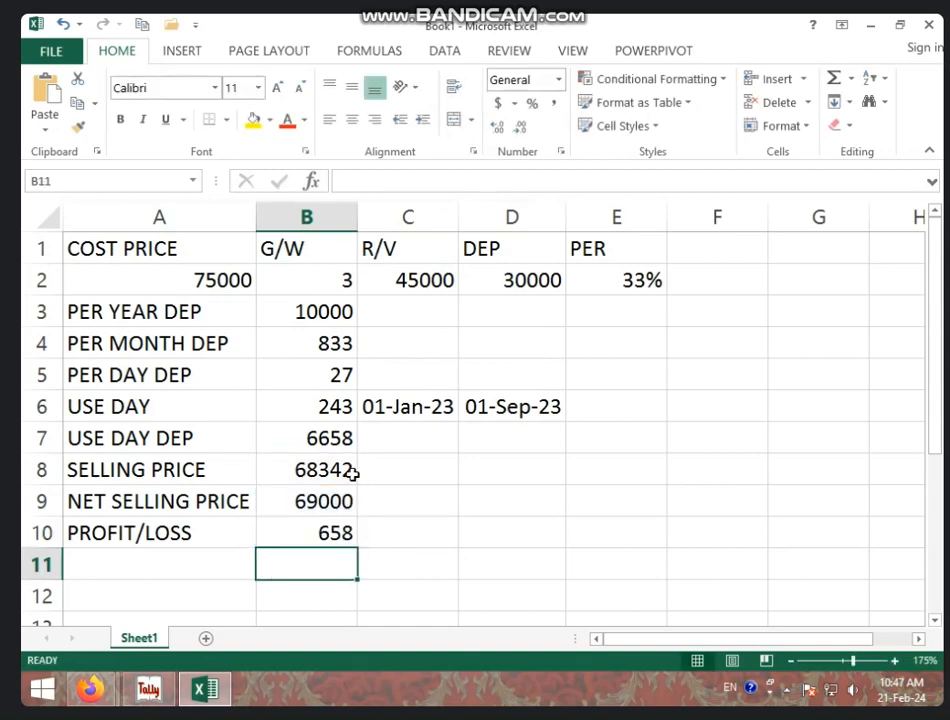
Step: Examine the selling price, net selling price and profit/loss cells and compare their values
click(318, 536)
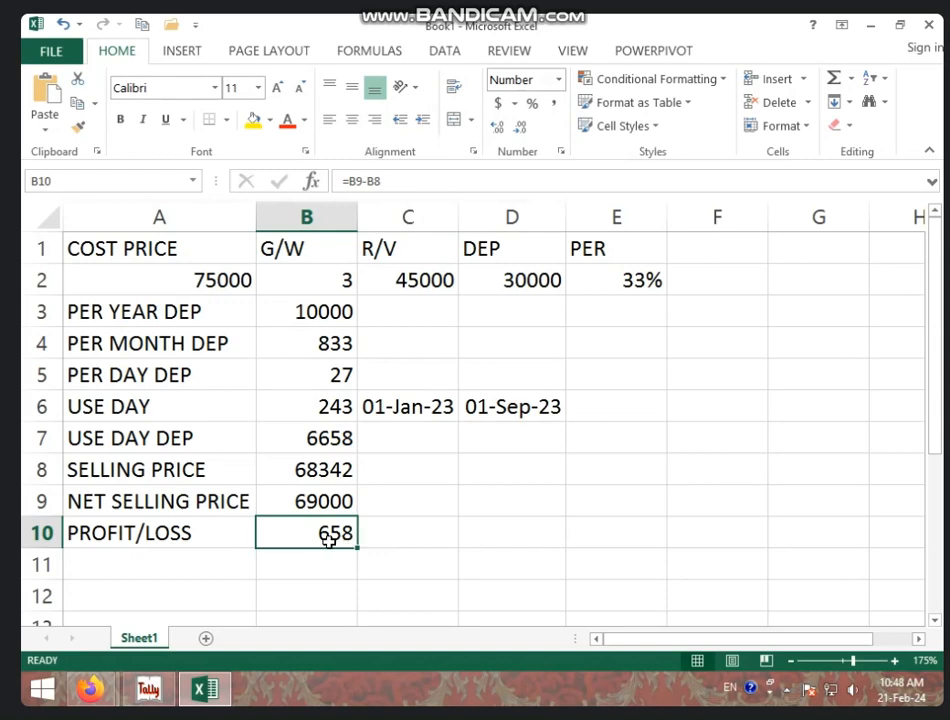
click(313, 469)
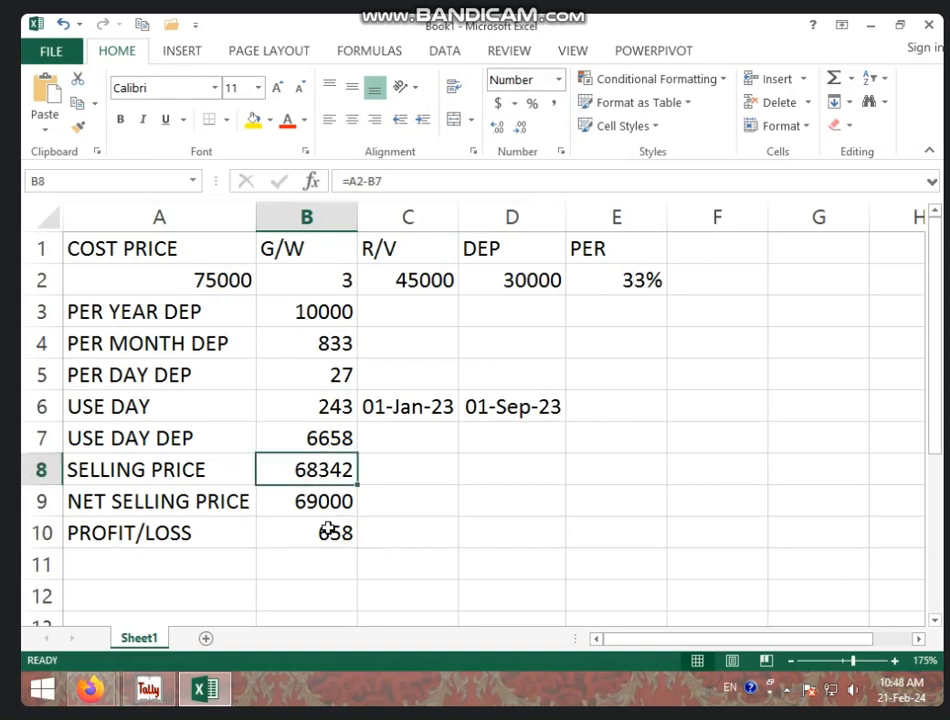
click(310, 503)
click(320, 535)
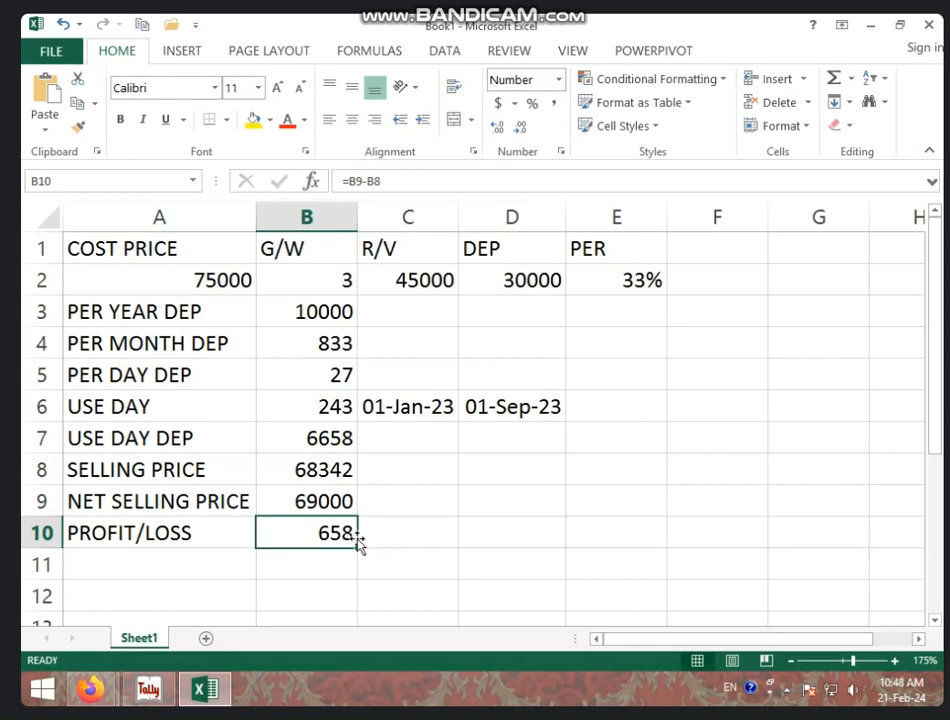
click(462, 534)
click(354, 472)
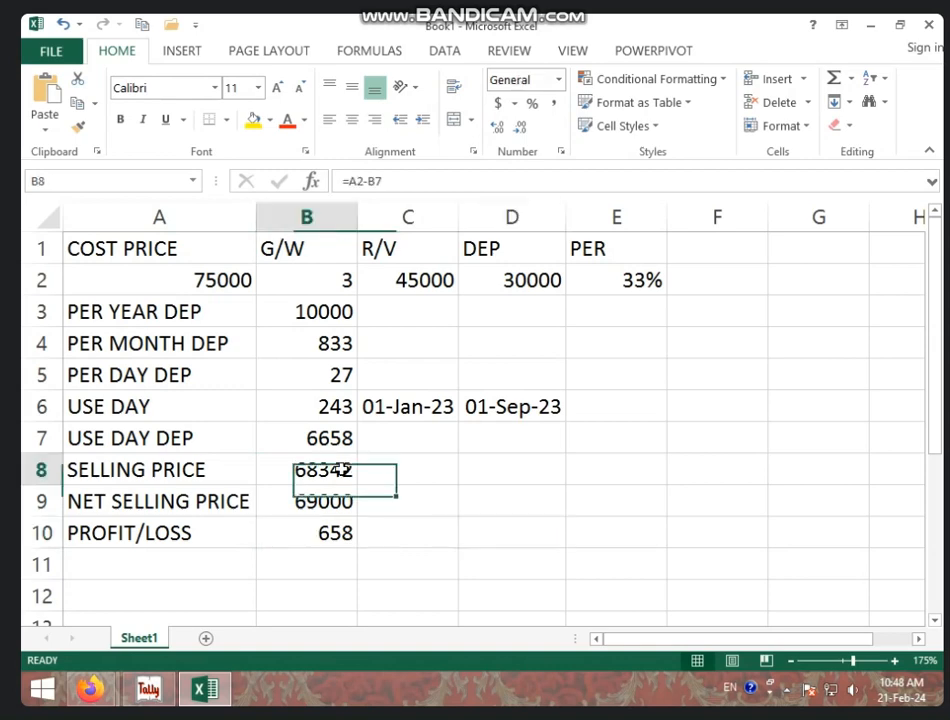
click(316, 510)
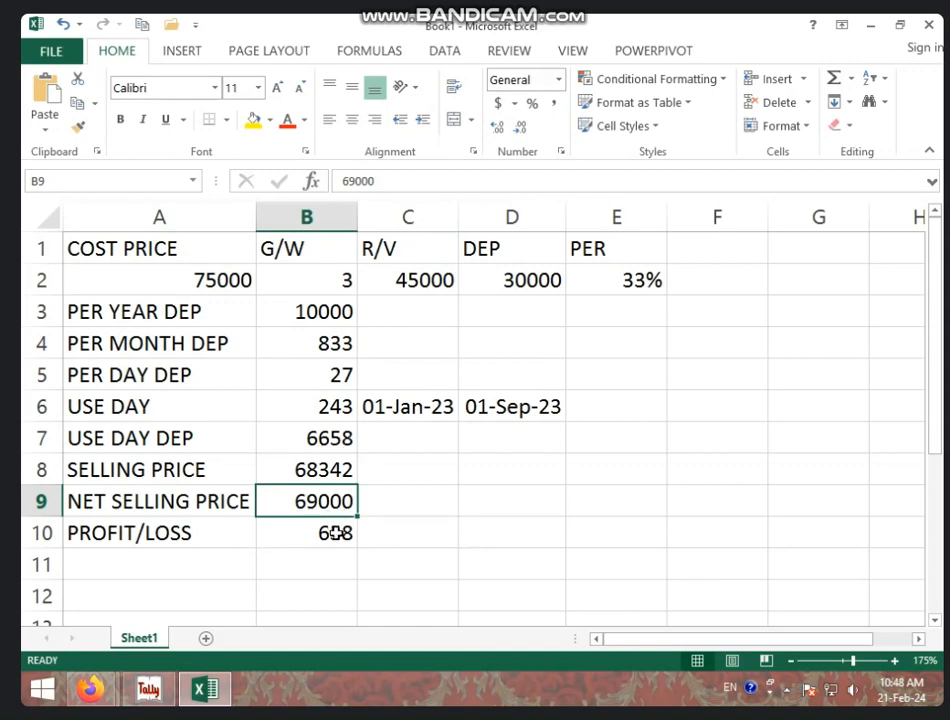
click(343, 532)
click(470, 524)
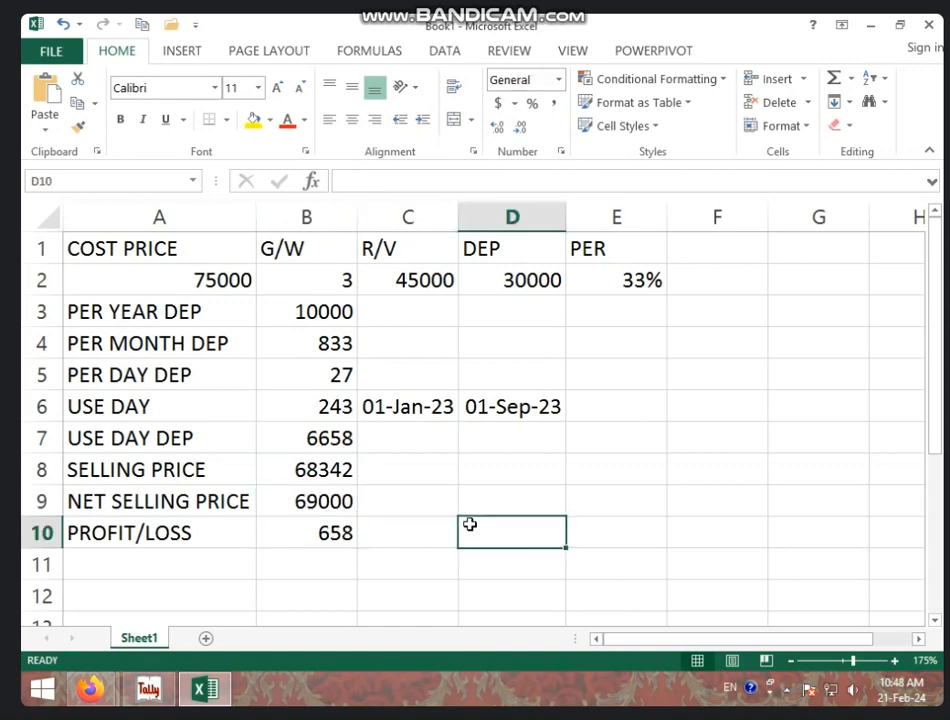
Step: Set the NET SELLING PRICE in B9 to 68000
click(298, 501)
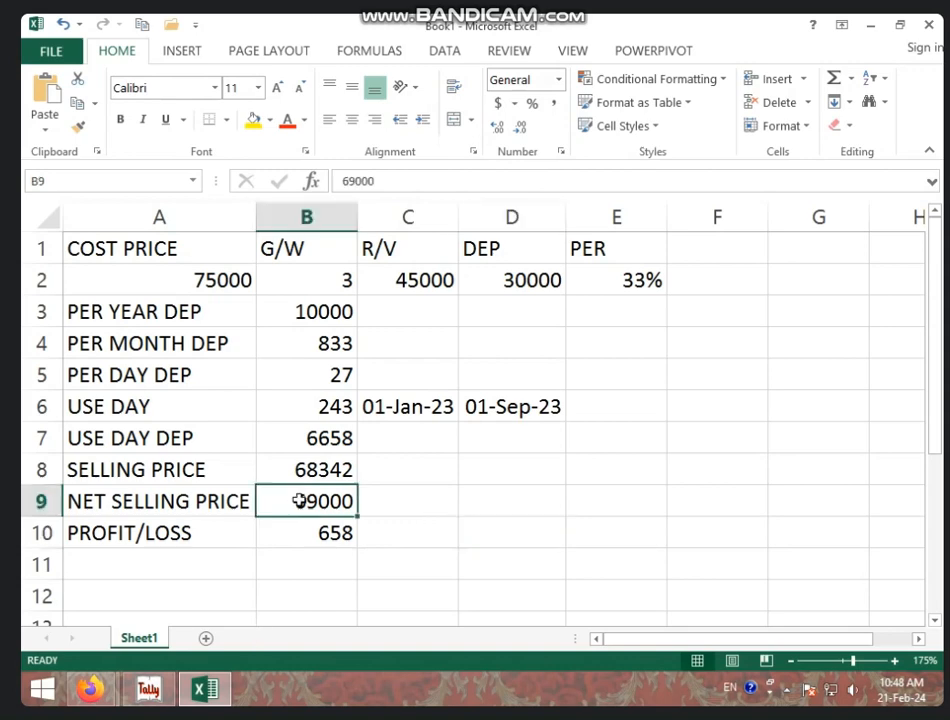
text(68000)
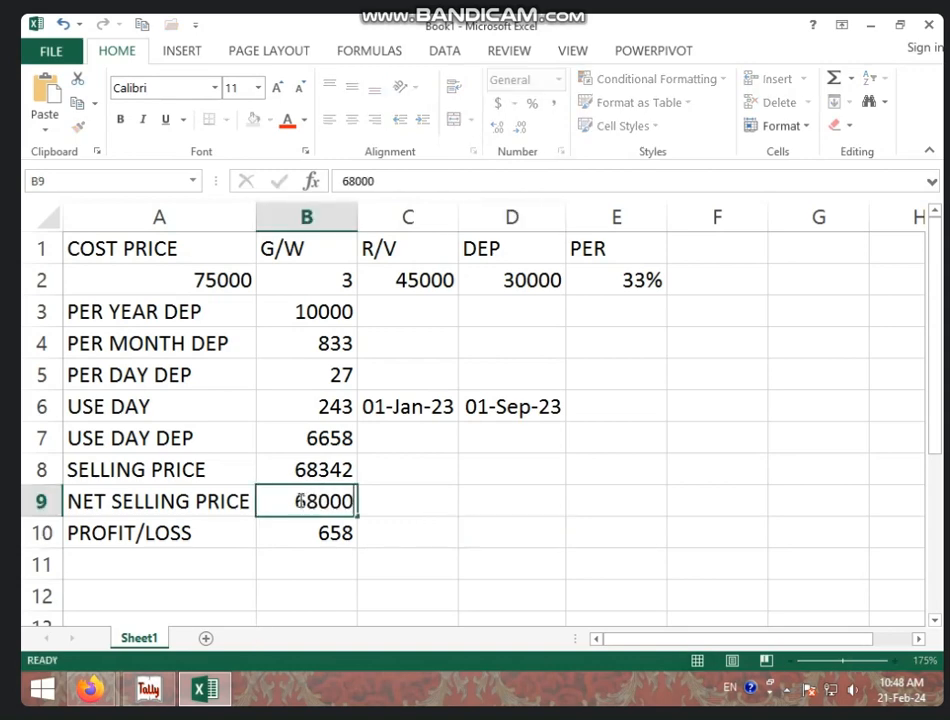
key(Return)
Step: Switch to Tally, start a journal voucher and create the debit ledger DEP A/C under Indirect Expenses
click(148, 688)
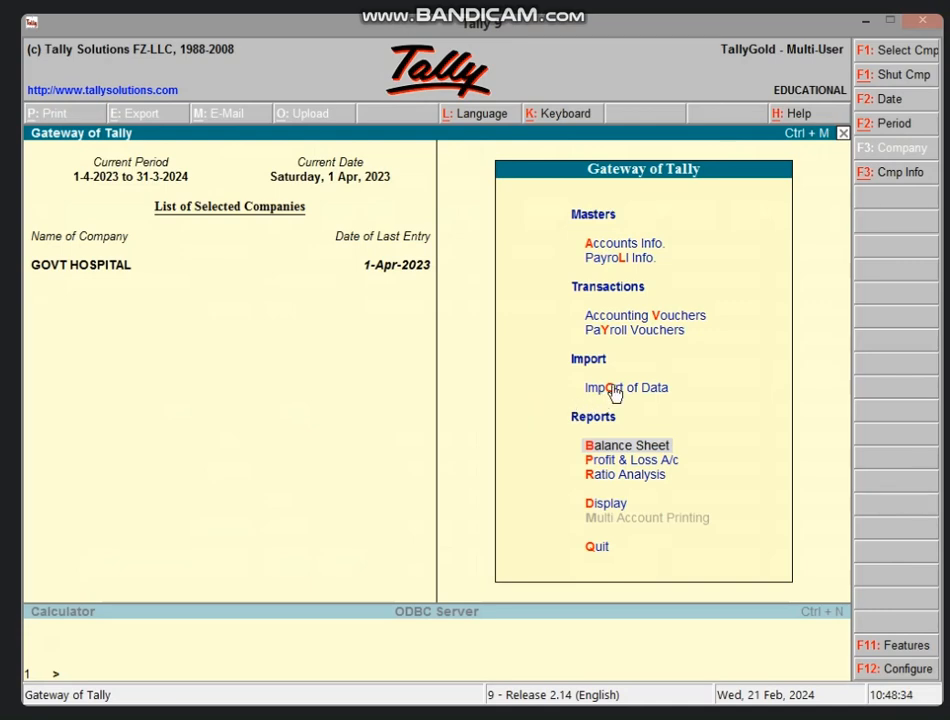
key(v)
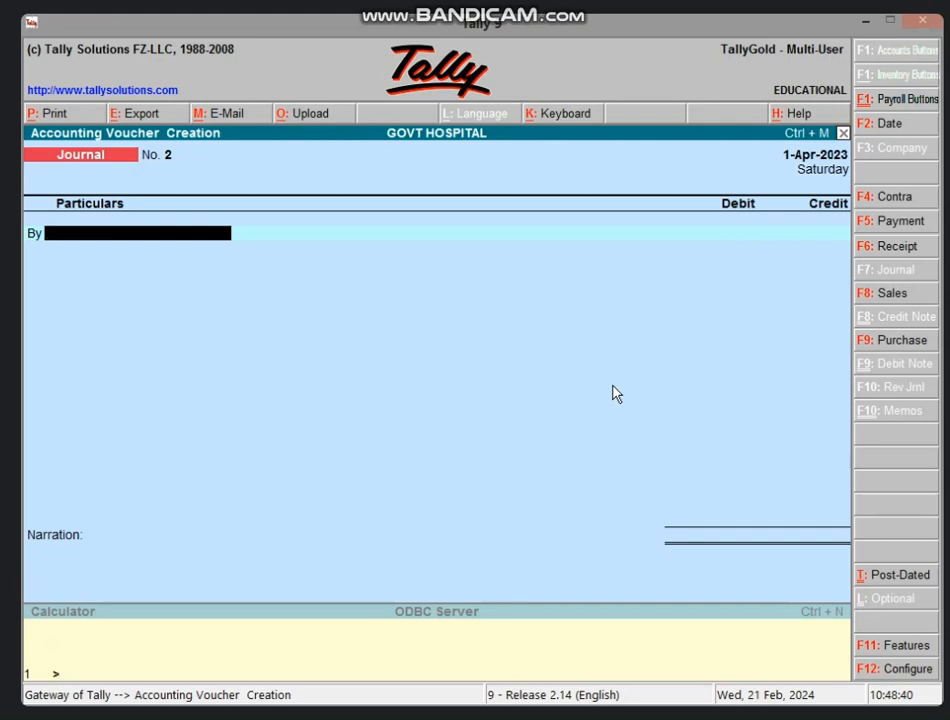
key(alt+c)
text(DE)
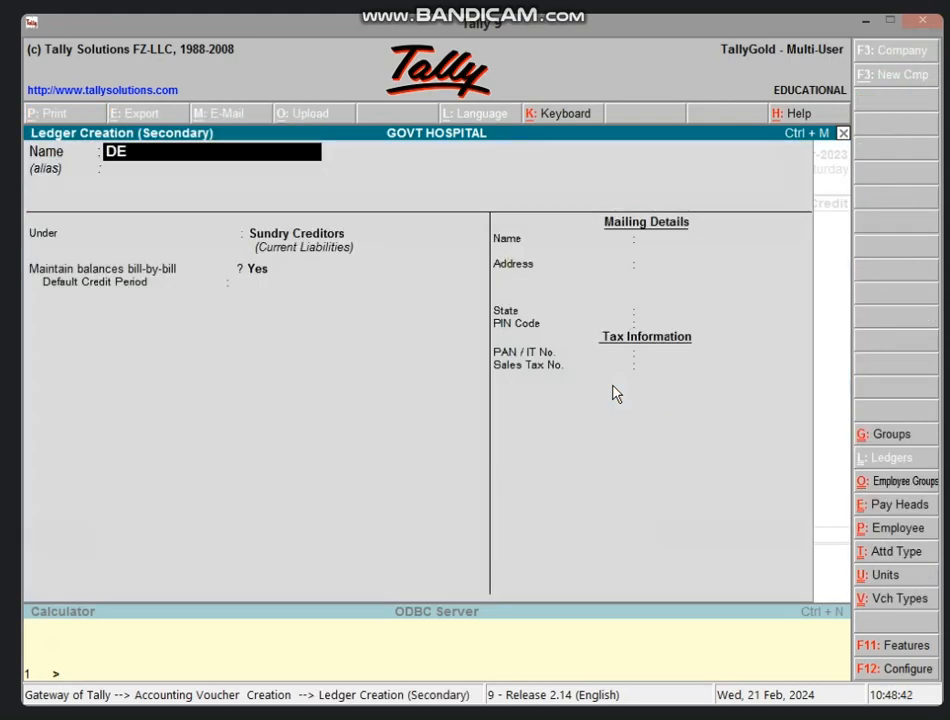
text(P A/C)
key(Return)
text(I)
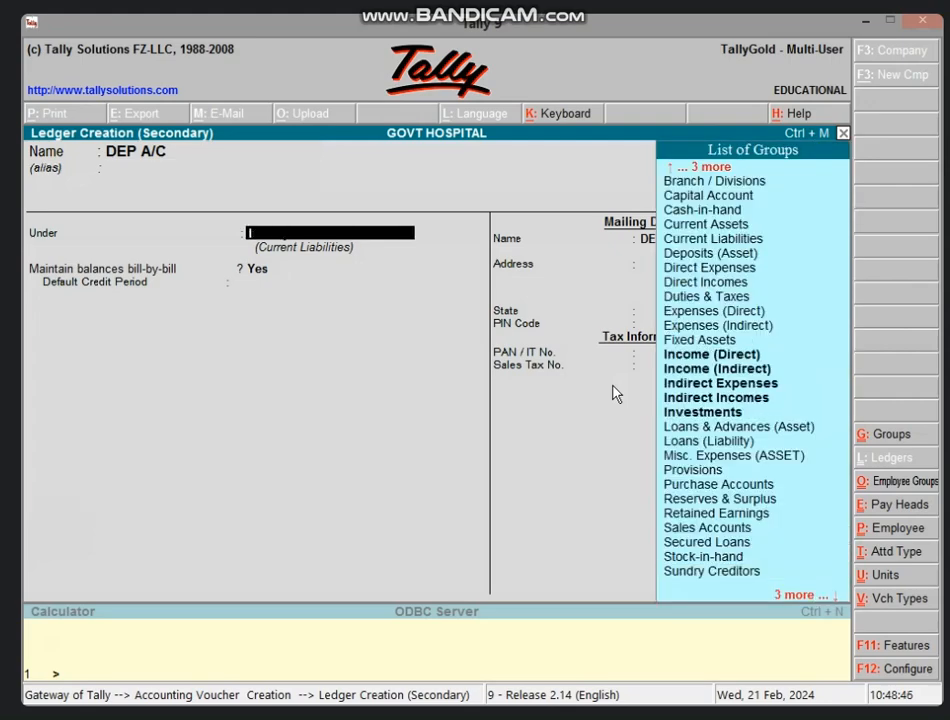
text(ND)
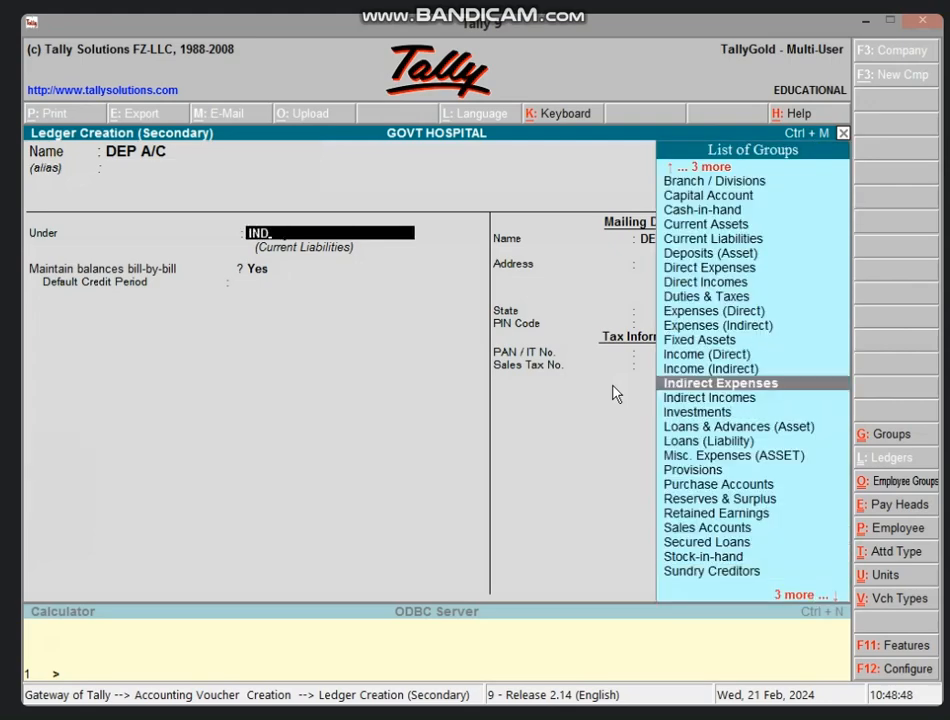
key(Return)
key(Return)
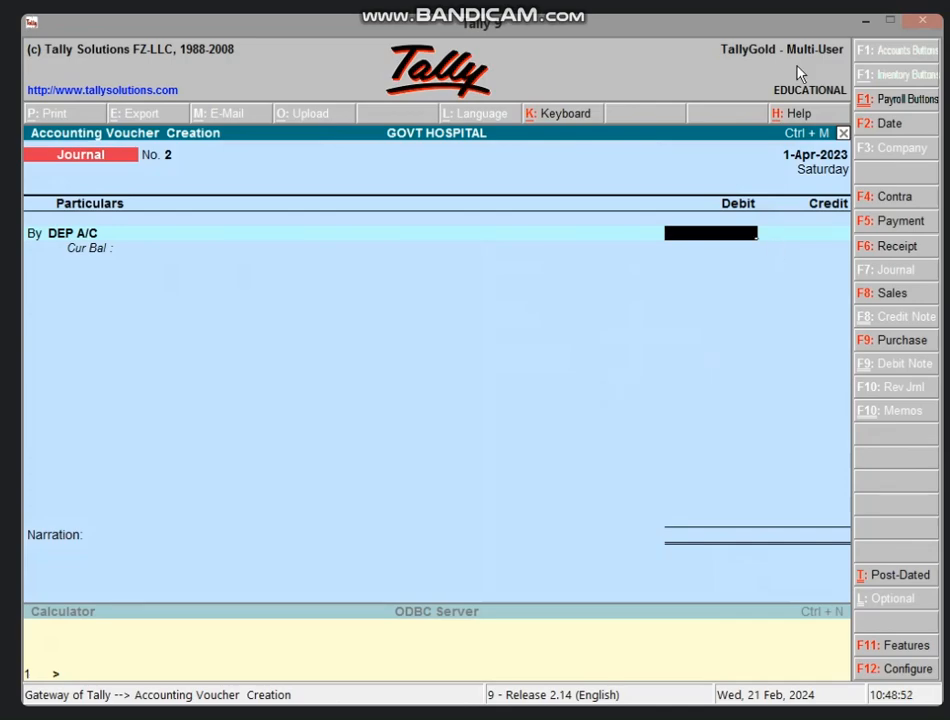
Step: Look up the USE DAY DEP value in the Excel sheet and debit DEP A/C with 6658 in the Tally journal
click(864, 21)
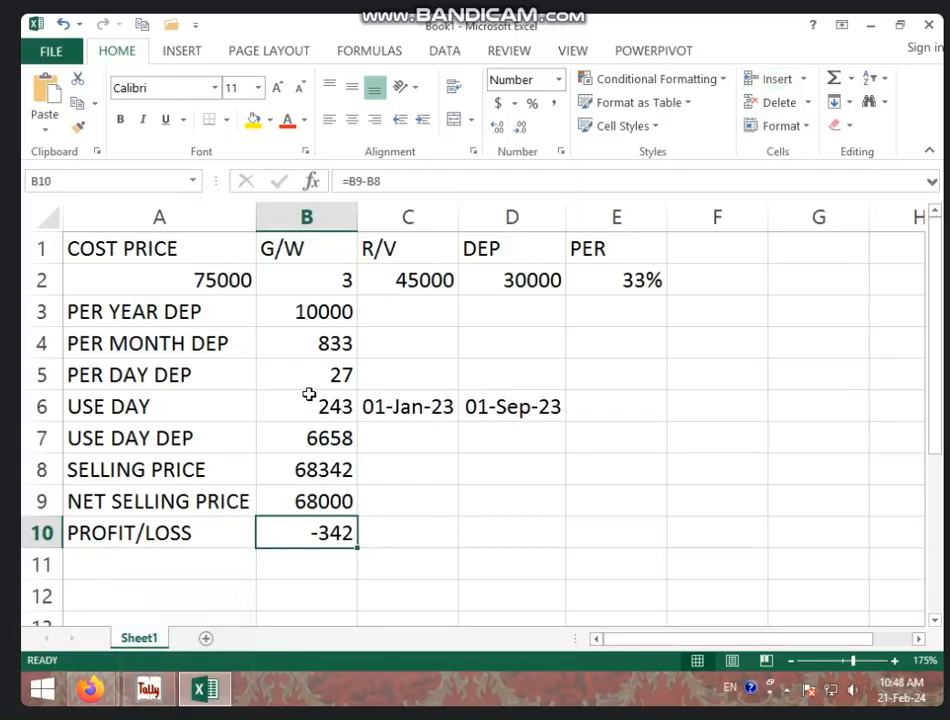
click(306, 438)
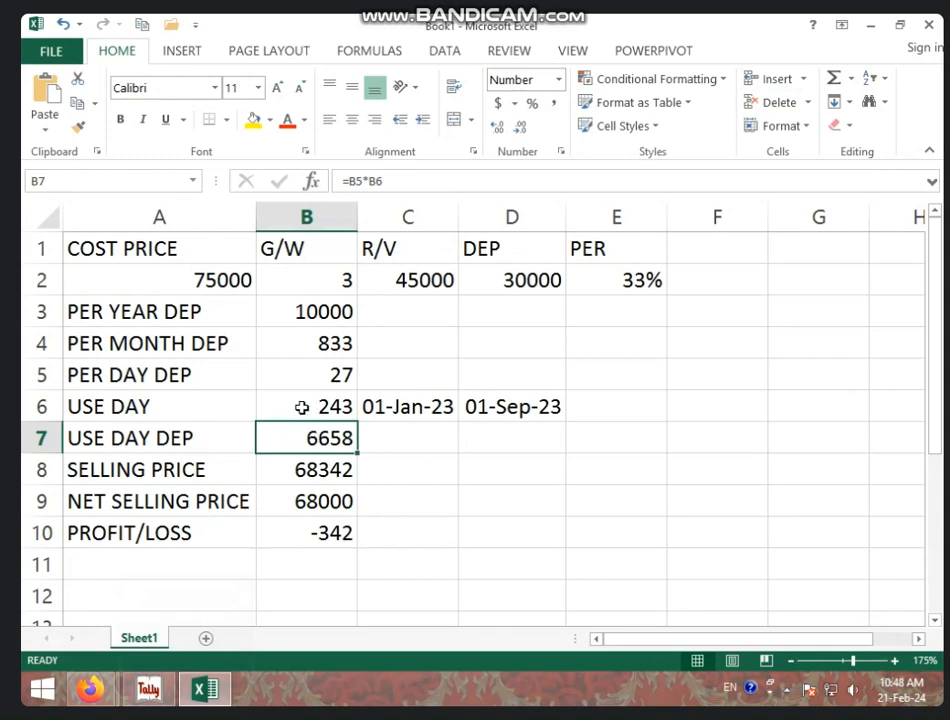
click(305, 407)
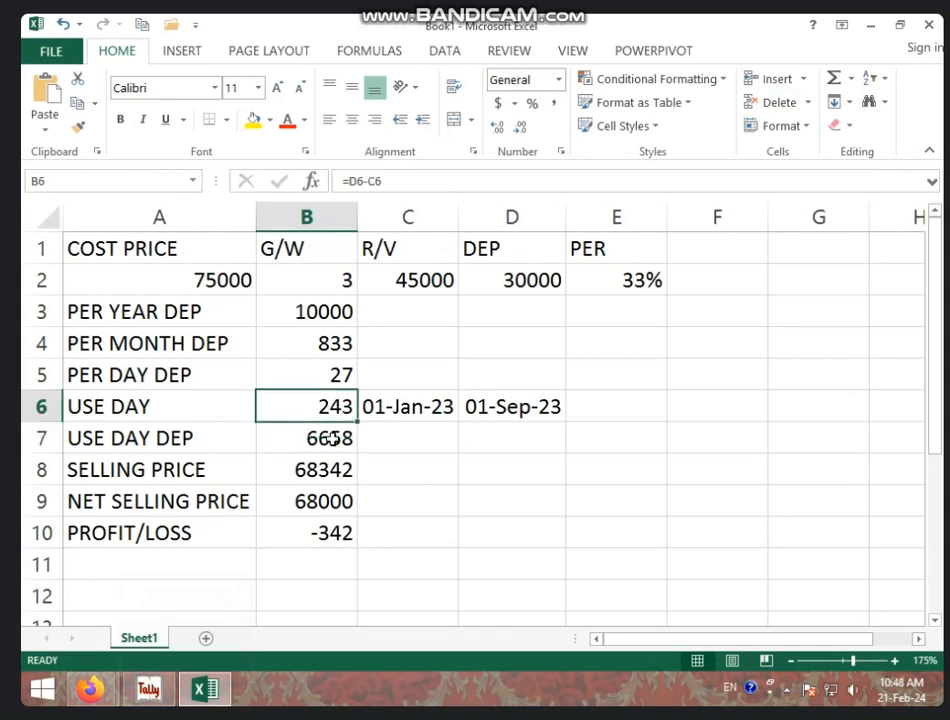
click(291, 449)
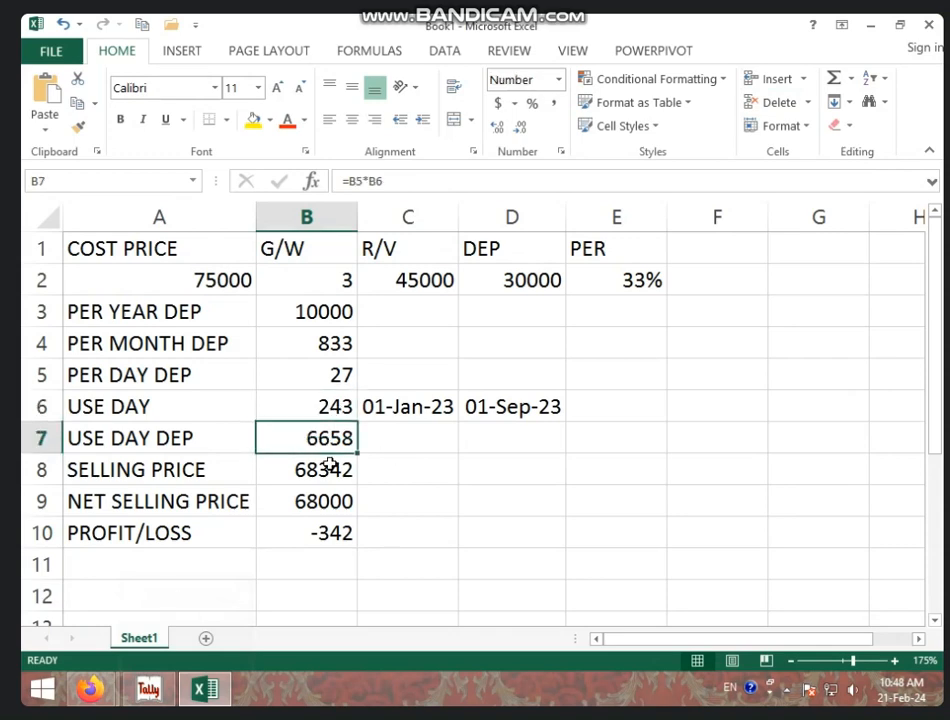
click(148, 689)
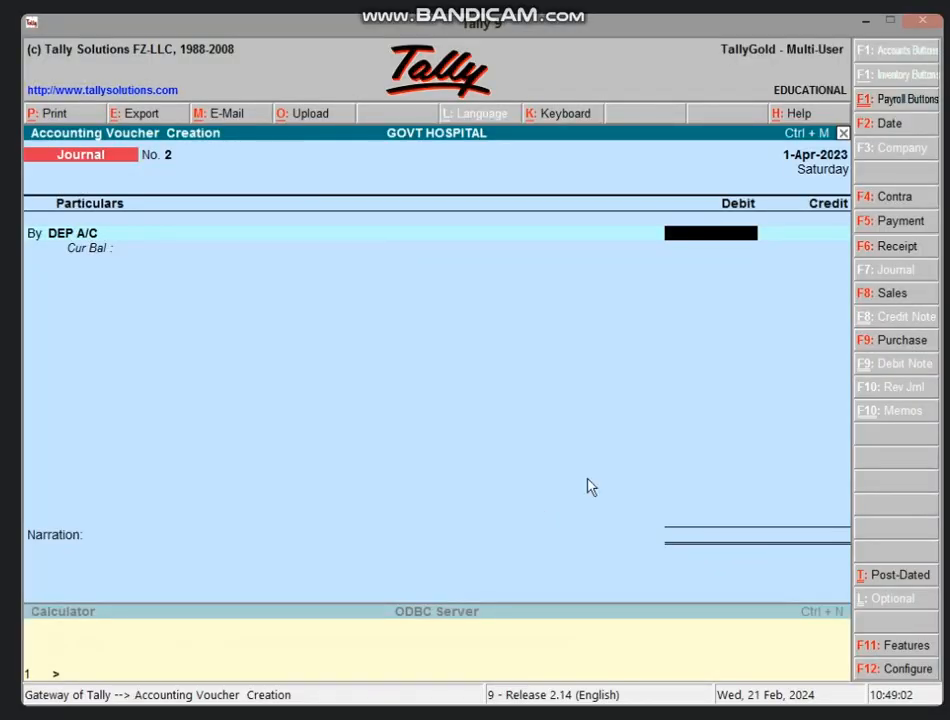
text(6658)
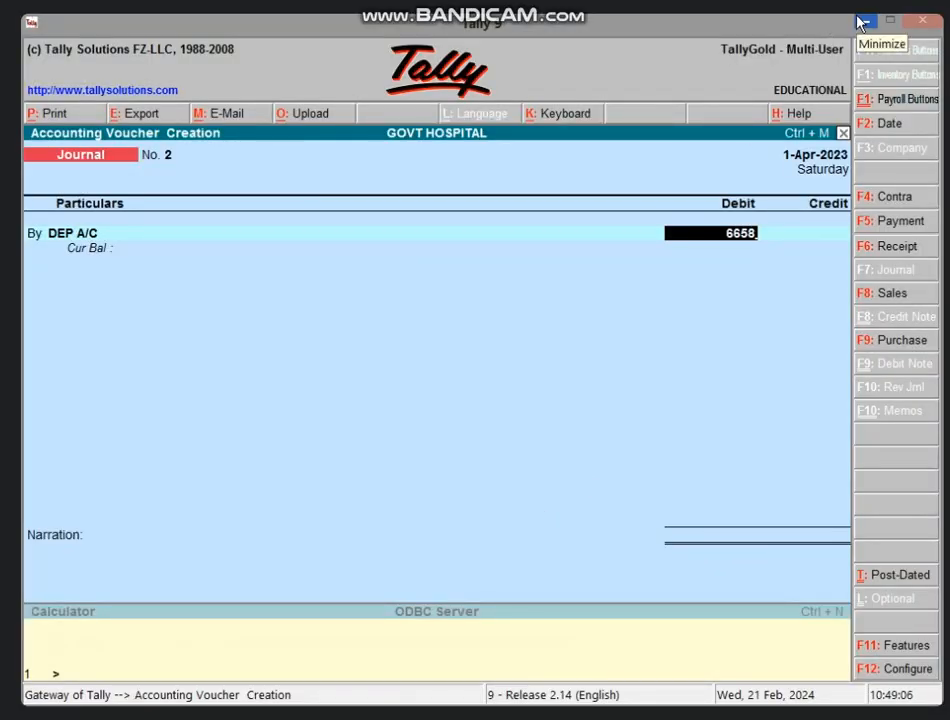
key(Return)
Step: Credit FURNITURE A/C with 6,658.00 and save the journal voucher without a narration
click(857, 22)
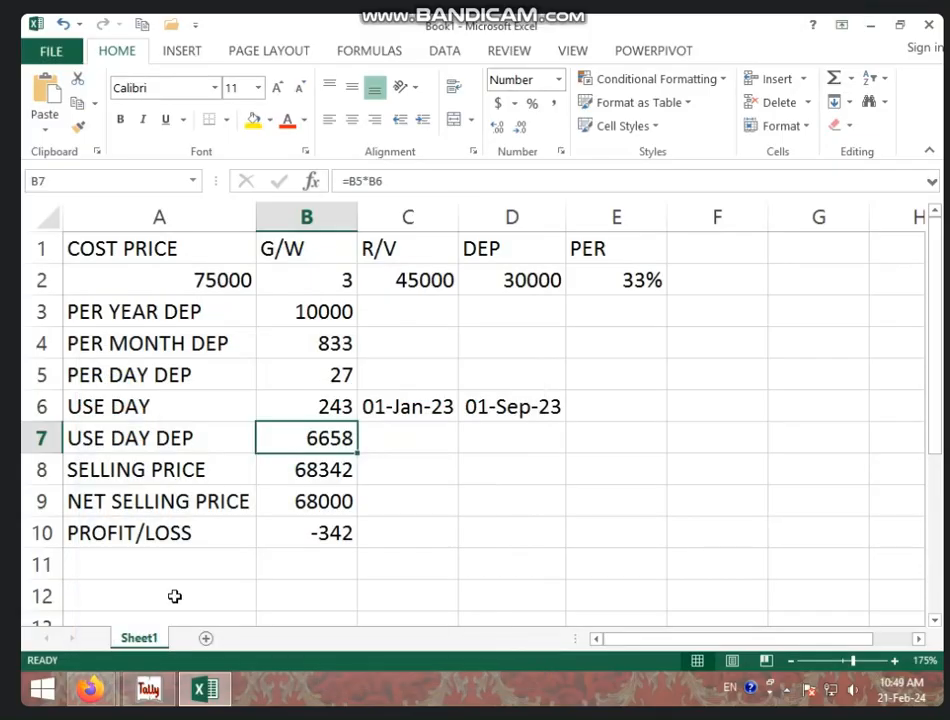
click(148, 689)
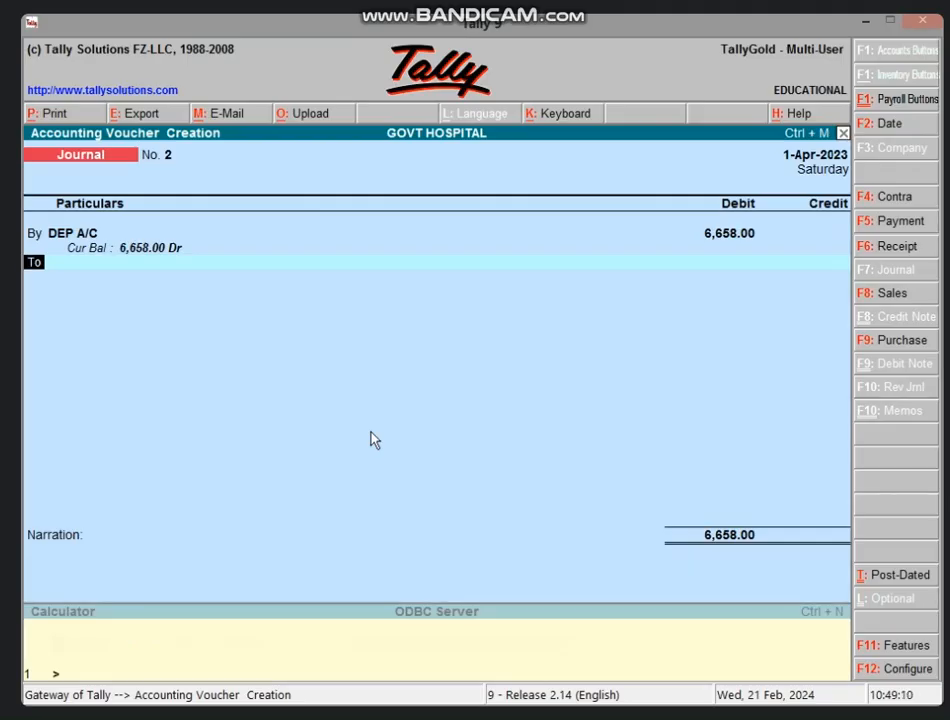
text(FUR)
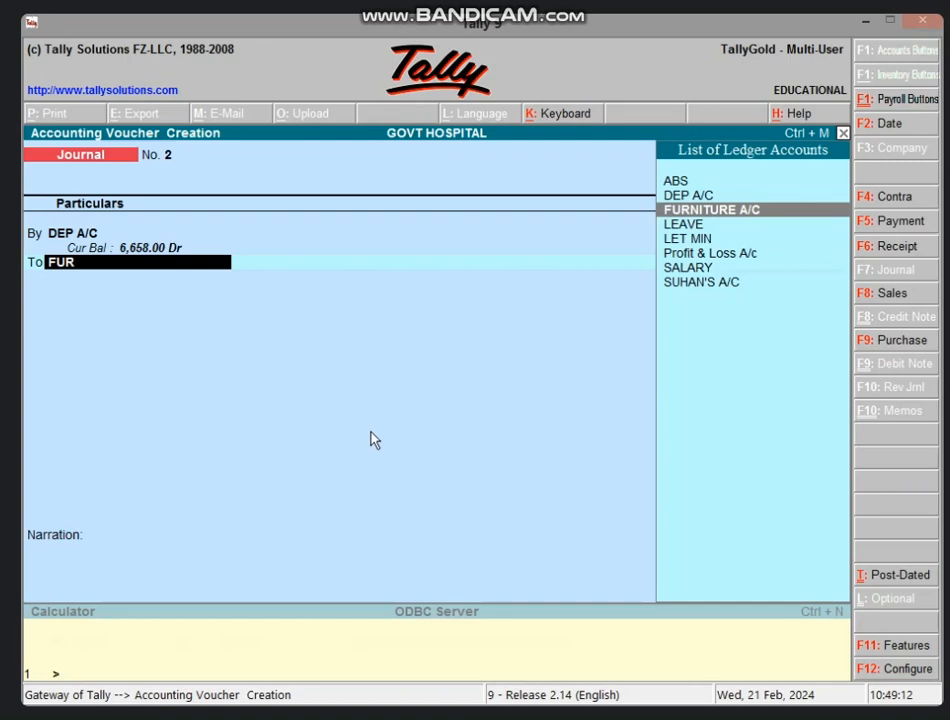
key(Return)
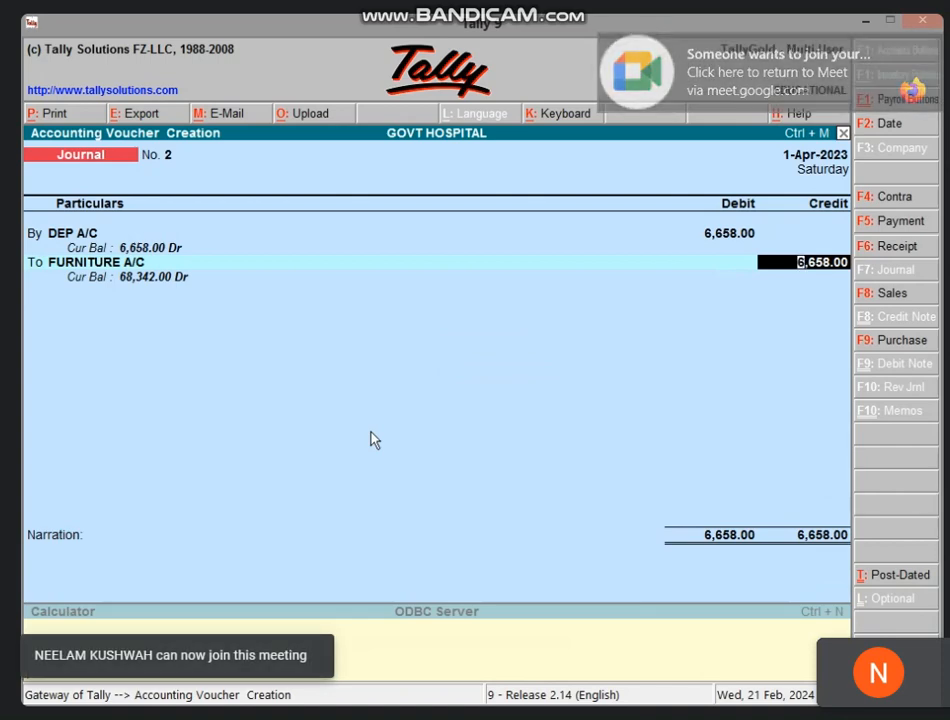
key(Return)
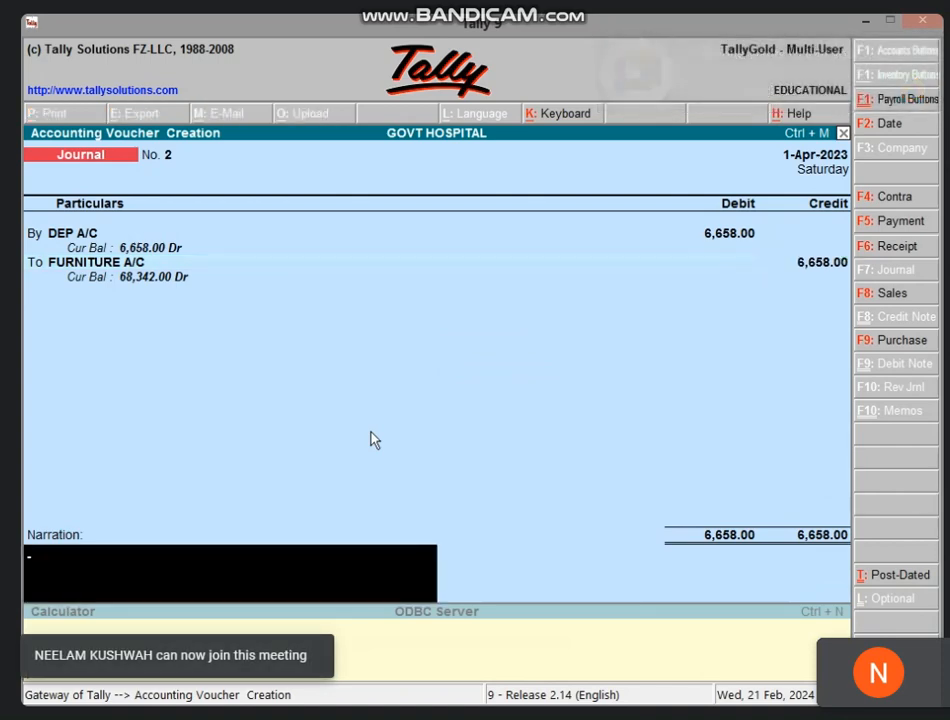
key(Return)
key(Return)
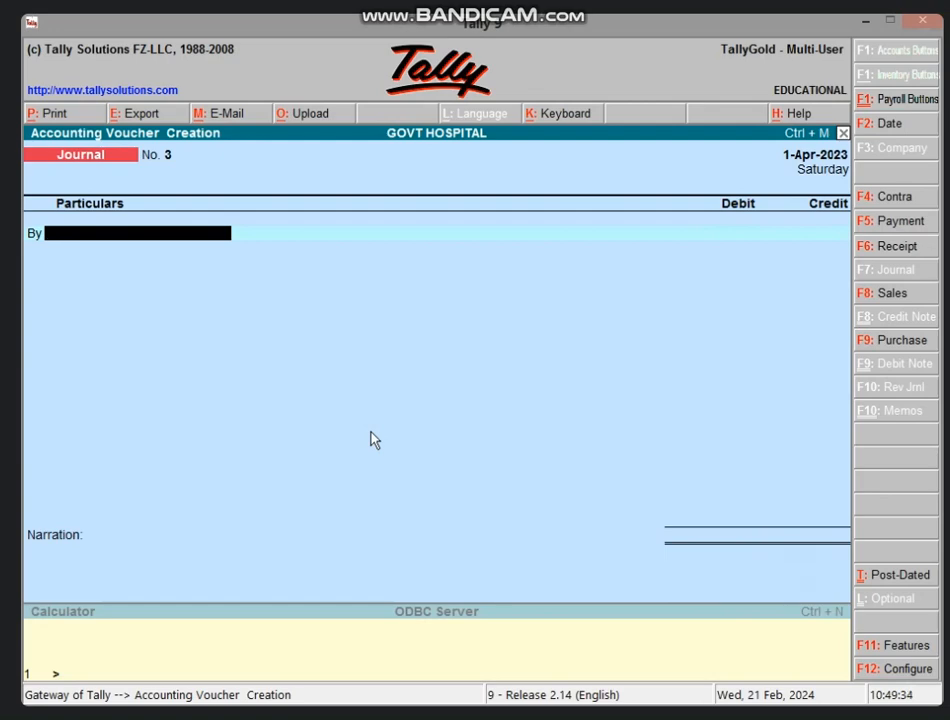
Step: Start a receipt voucher and credit FURNITURE A/C with 68000, looking up the NET SELLING PRICE in the Excel sheet
key(F6)
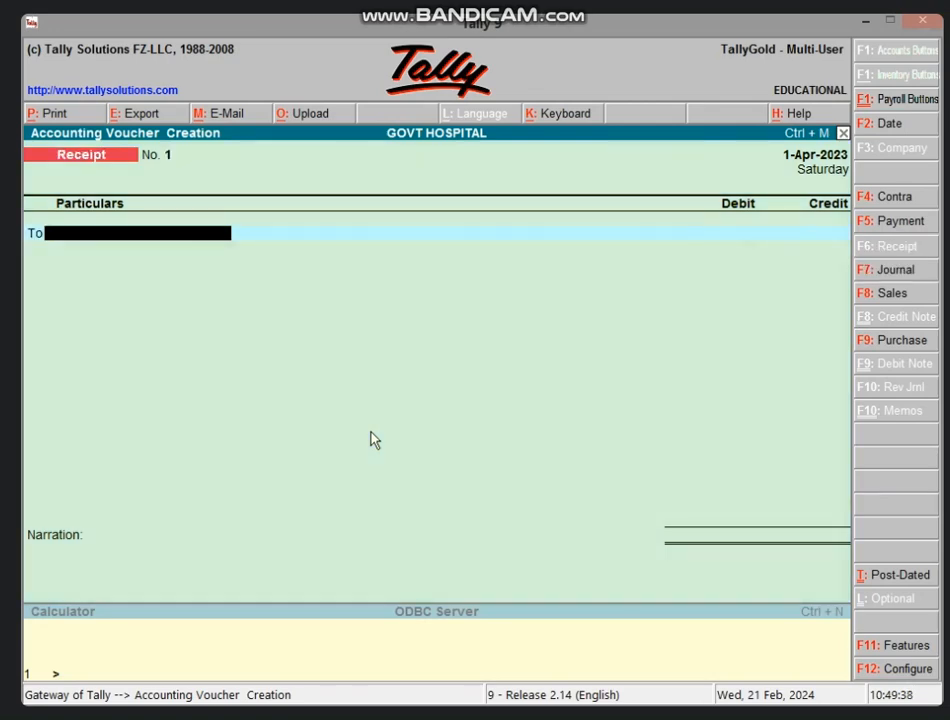
text(FUR)
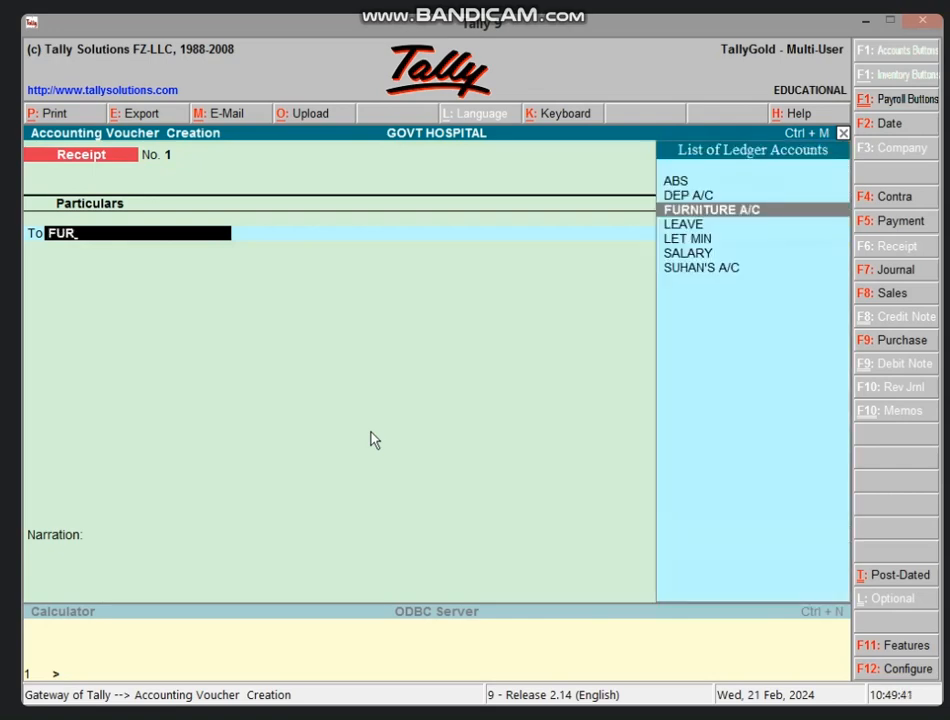
key(Return)
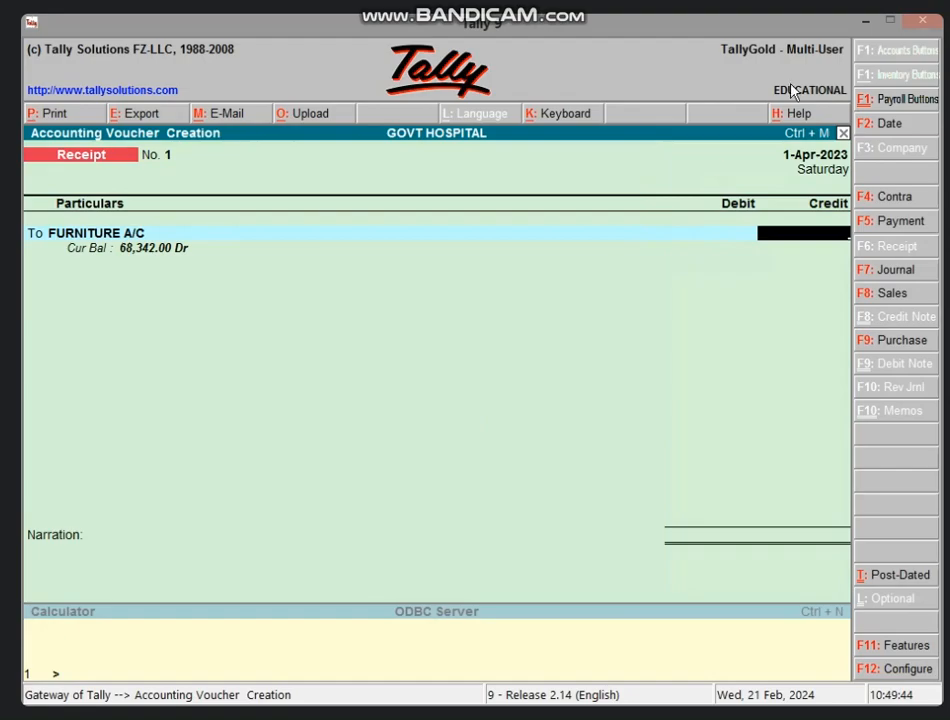
click(865, 19)
click(286, 511)
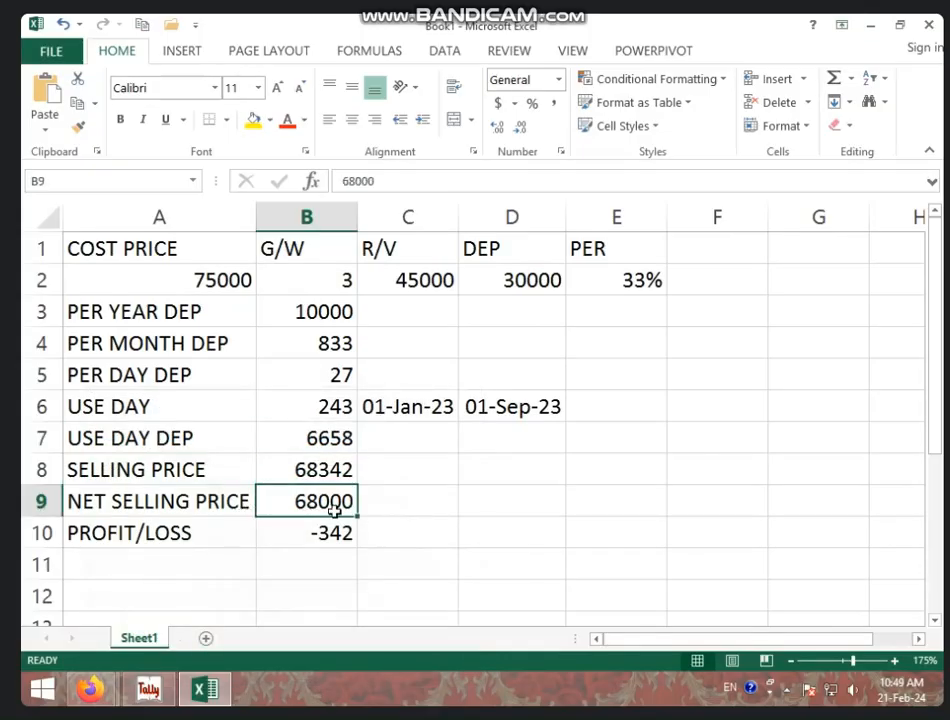
click(148, 686)
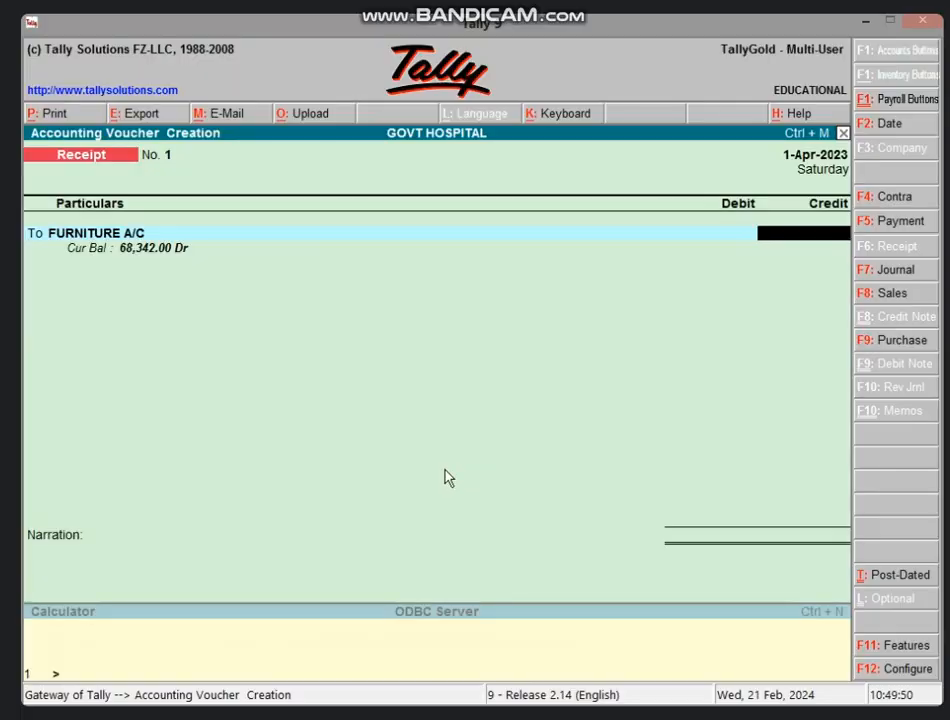
text(68000)
key(Return)
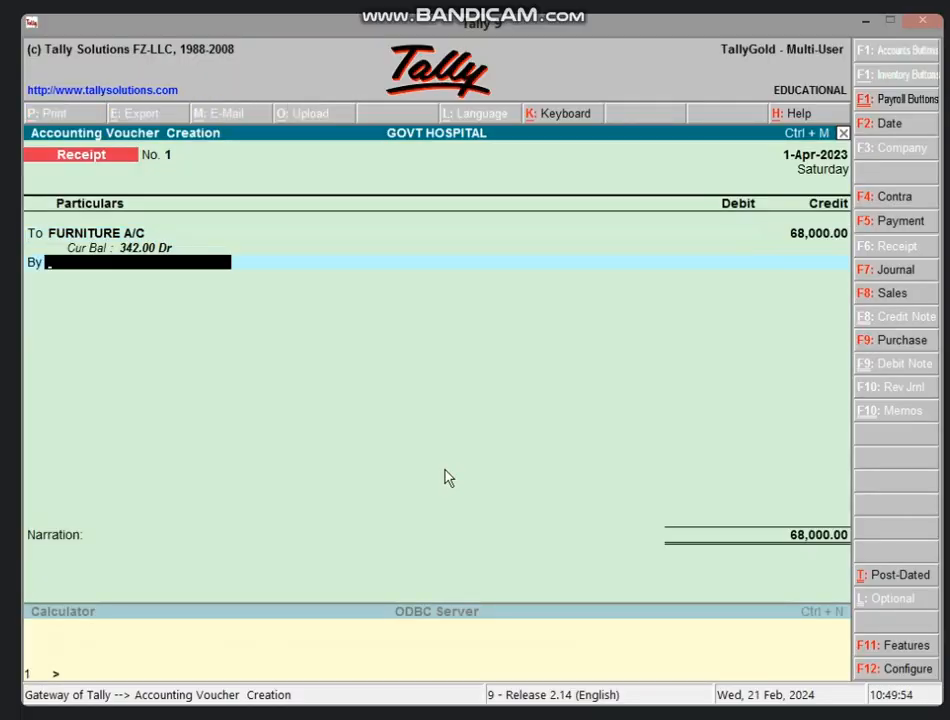
Step: Debit Cash with 68,000.00 and save the receipt voucher without a narration
text(CAS)
key(Return)
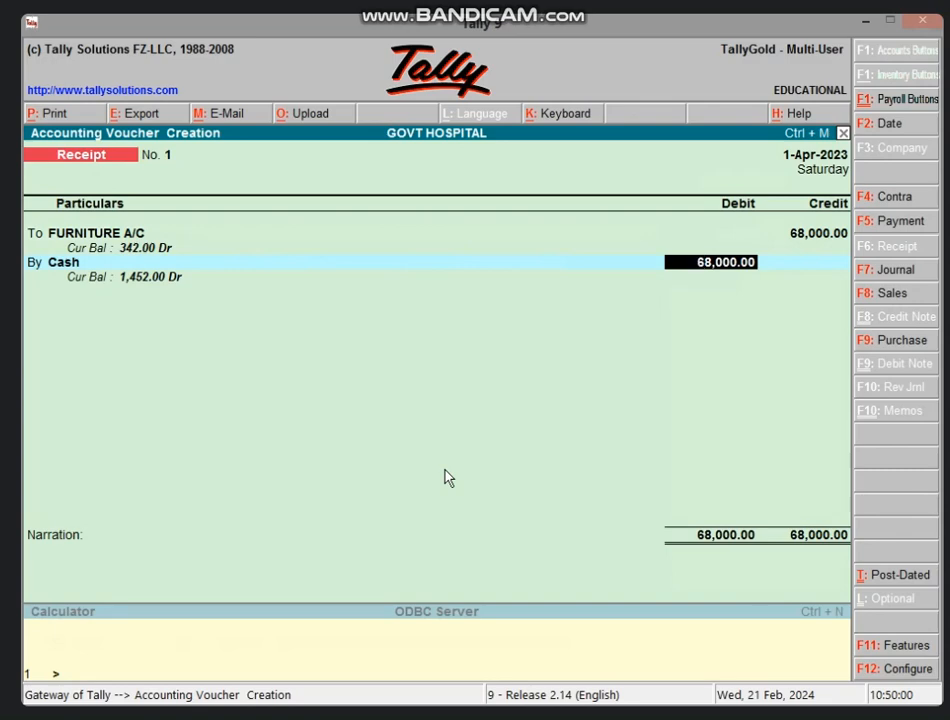
key(Return)
key(Return)
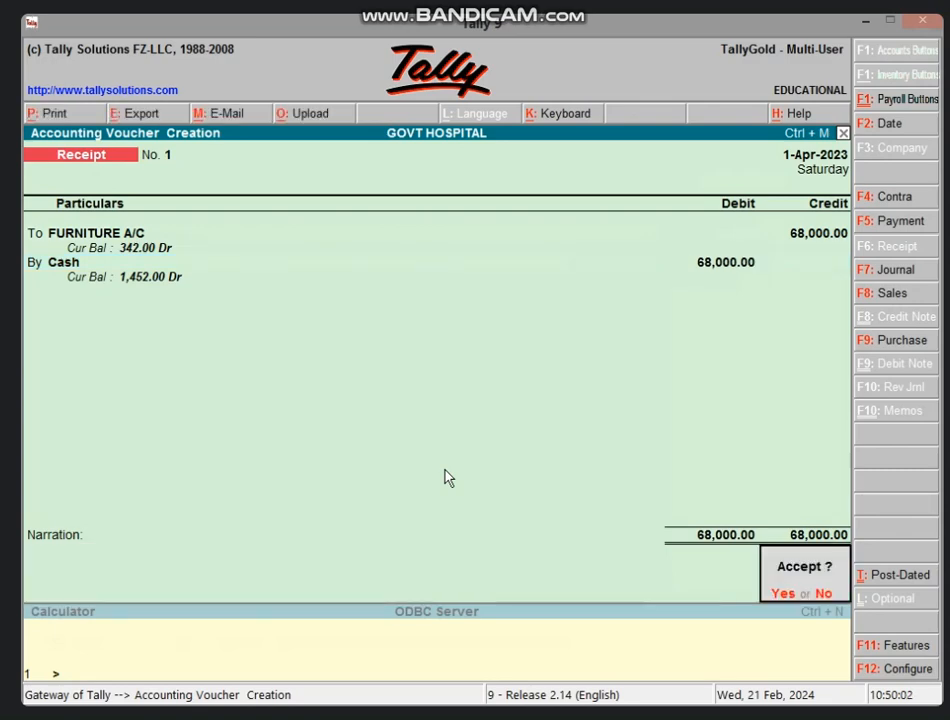
key(Return)
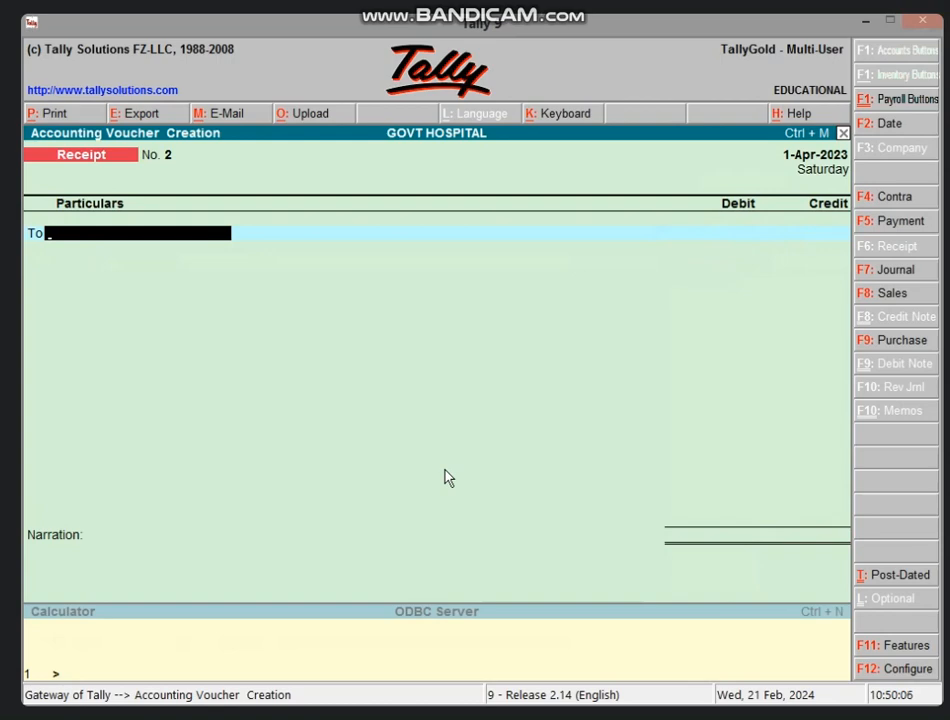
Step: Start a journal voucher and create the buyer's personal account as the debit ledger under Sundry Debtors, keeping bill-by-bill balances on
key(F7)
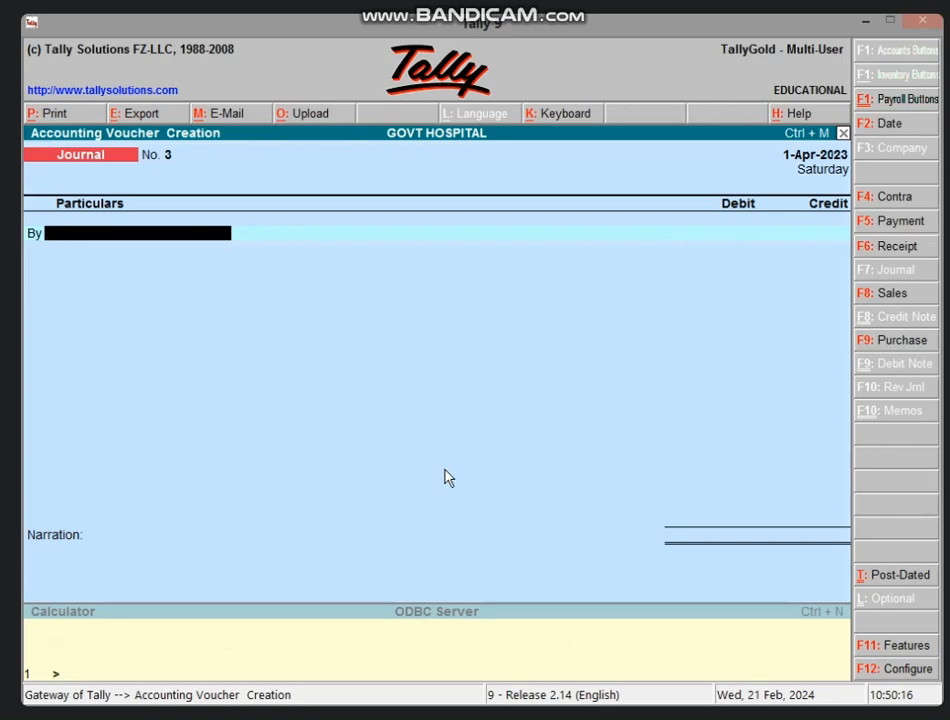
key(alt+c)
text(RAM)
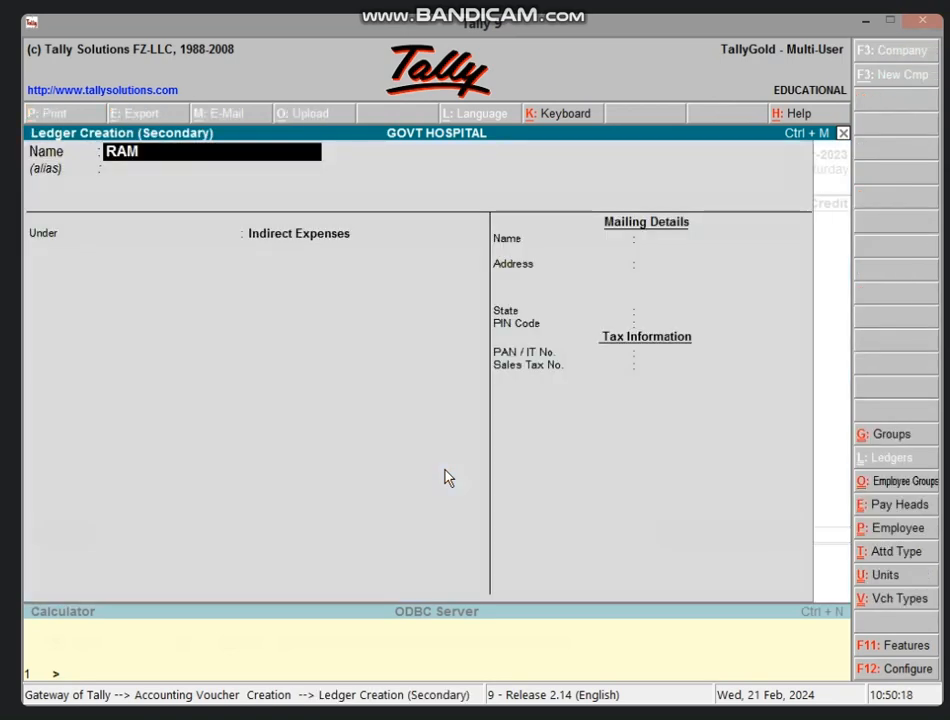
text('S A/C)
key(Return)
key(Return)
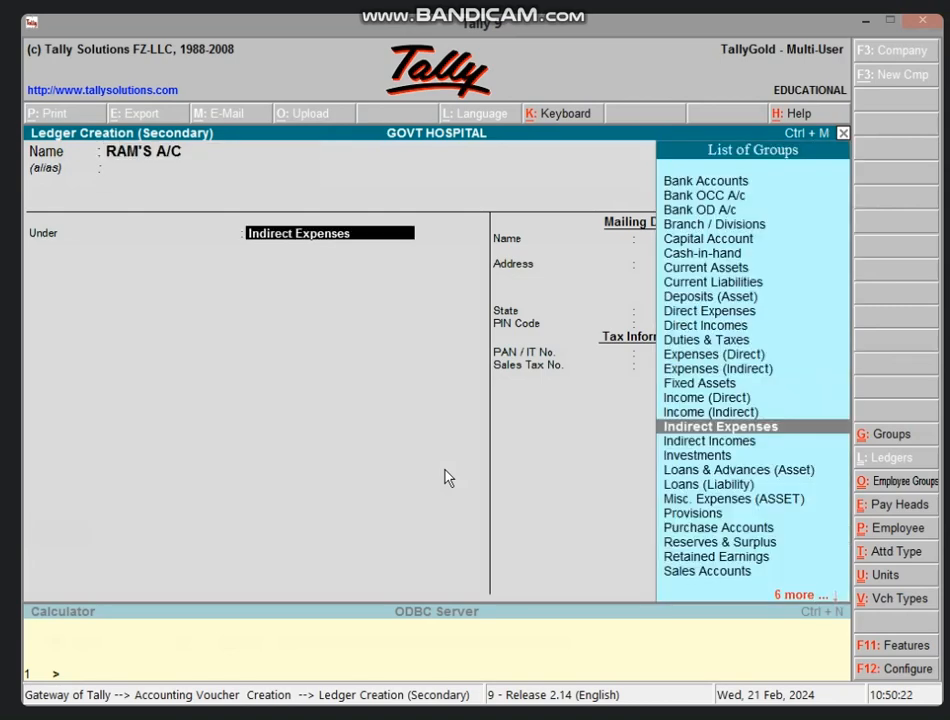
text(SUND)
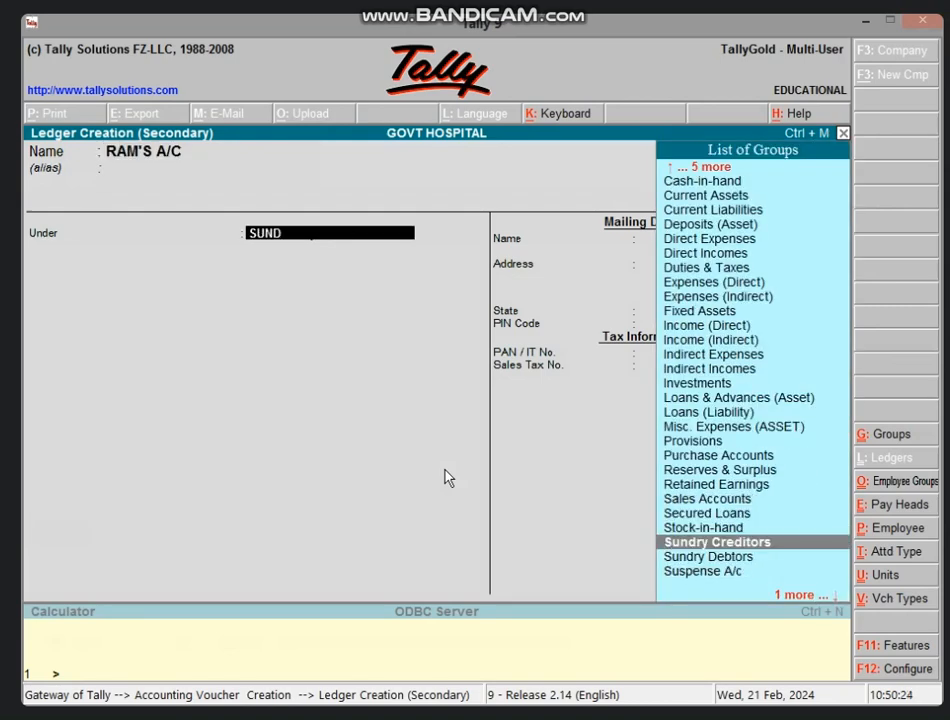
key(Down)
key(Return)
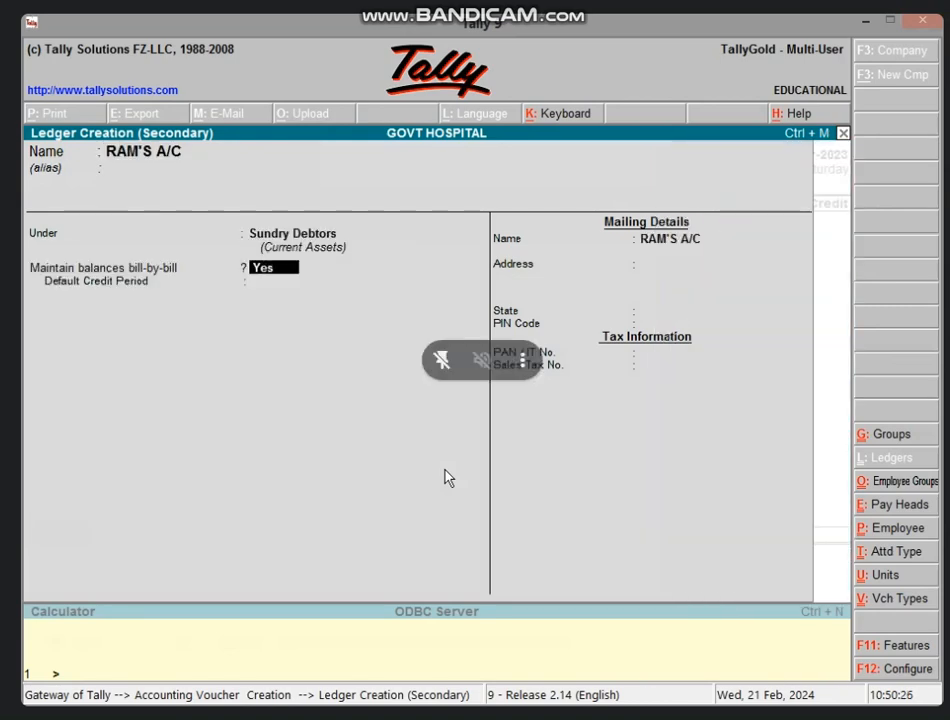
key(Return)
key(Return)
key(Return)
key(Return)
key(Return)
key(Return)
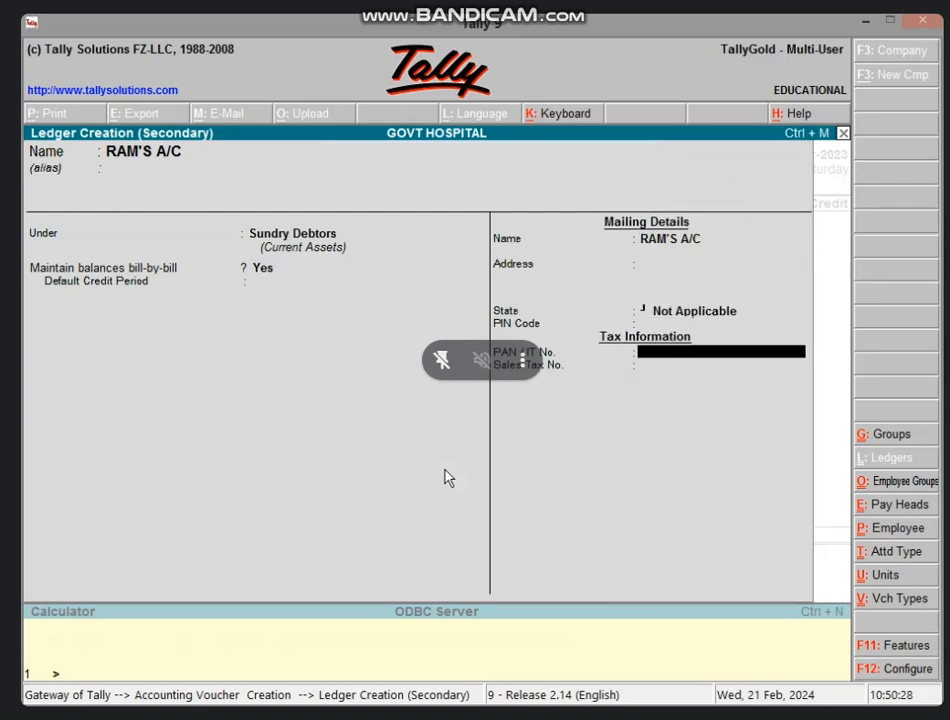
key(Return)
key(Return)
key(Return)
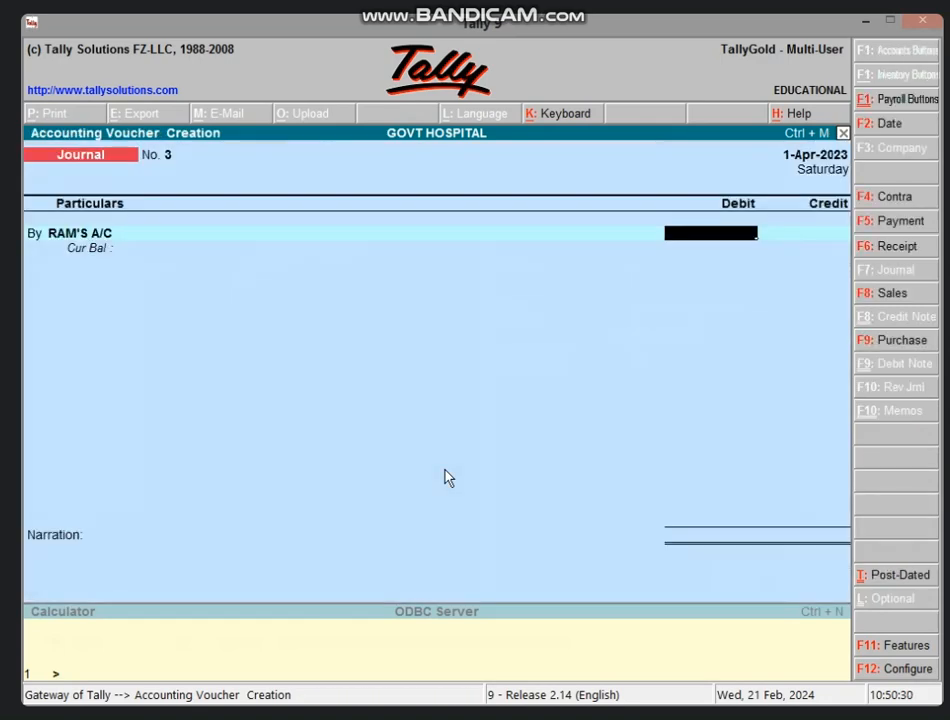
text(68000)
key(Return)
key(Up)
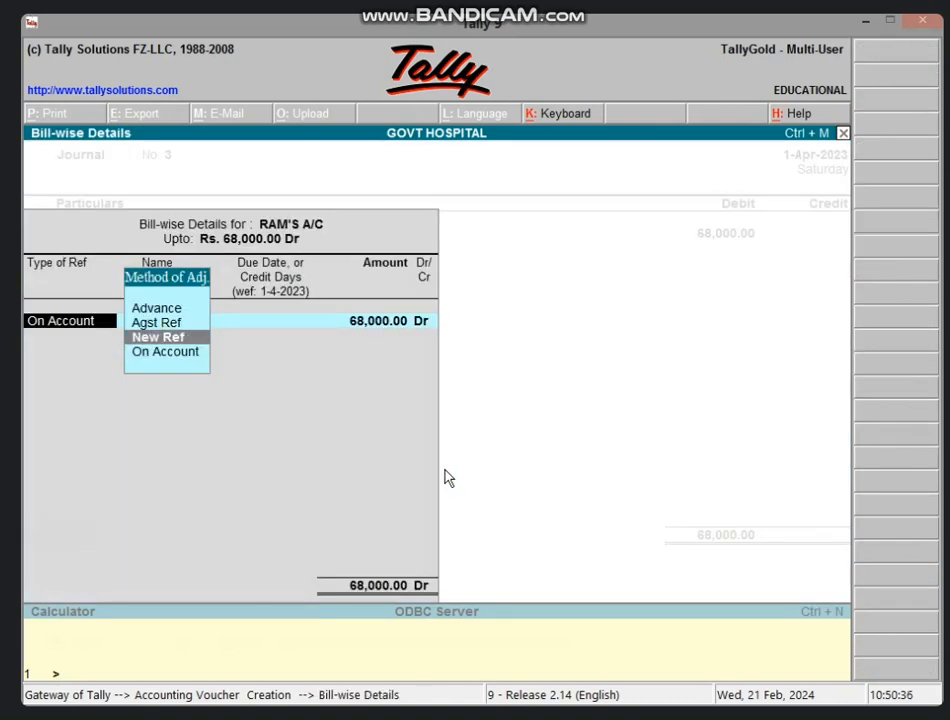
key(Return)
text(3)
key(Return)
key(Return)
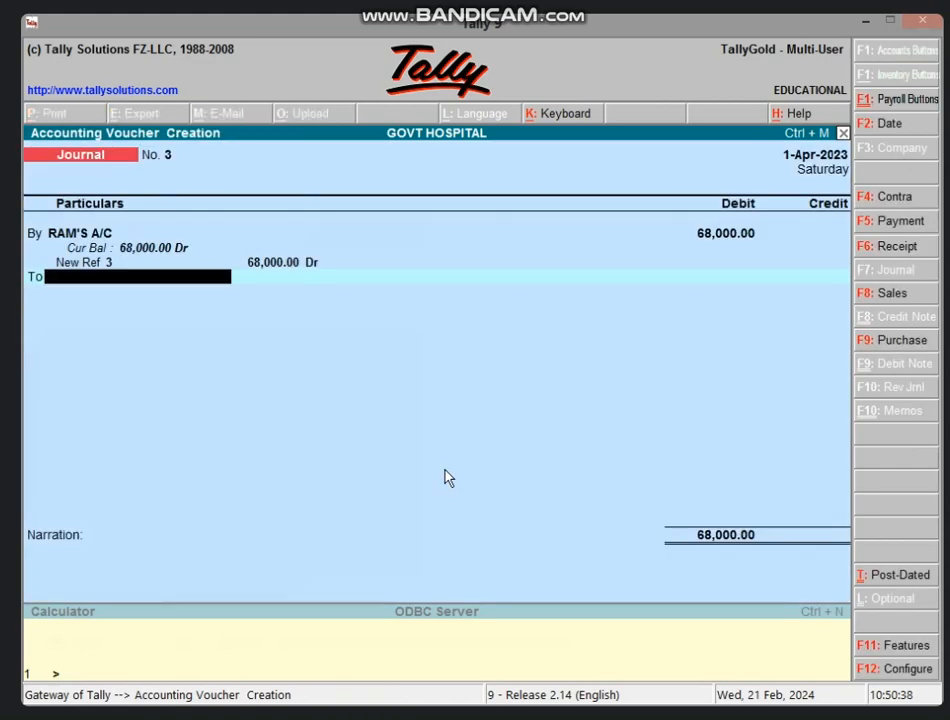
text(FU)
key(Return)
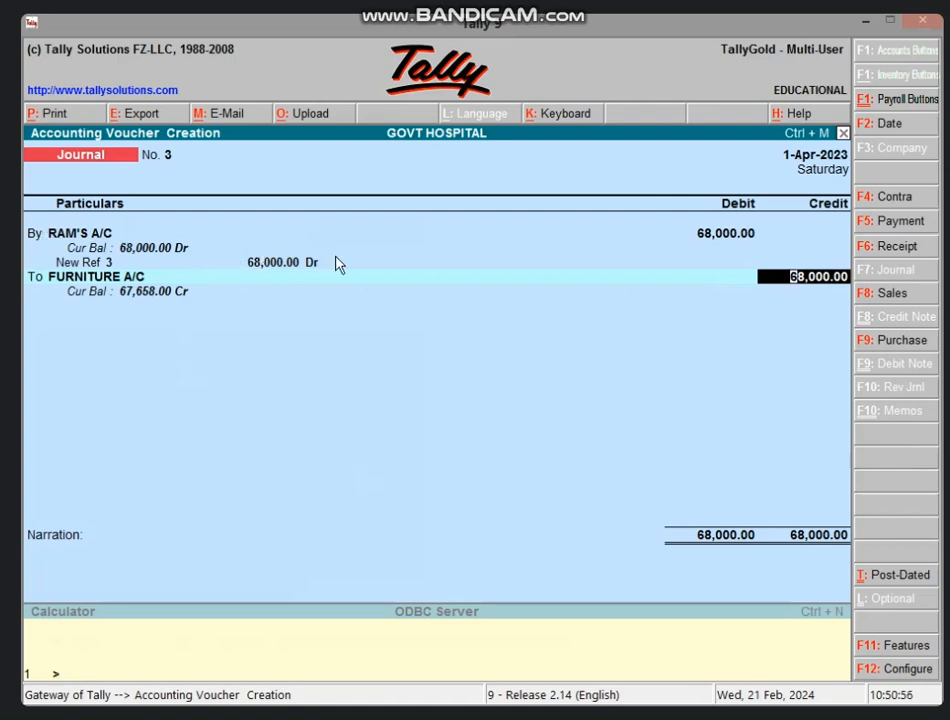
key(Escape)
key(Escape)
key(y)
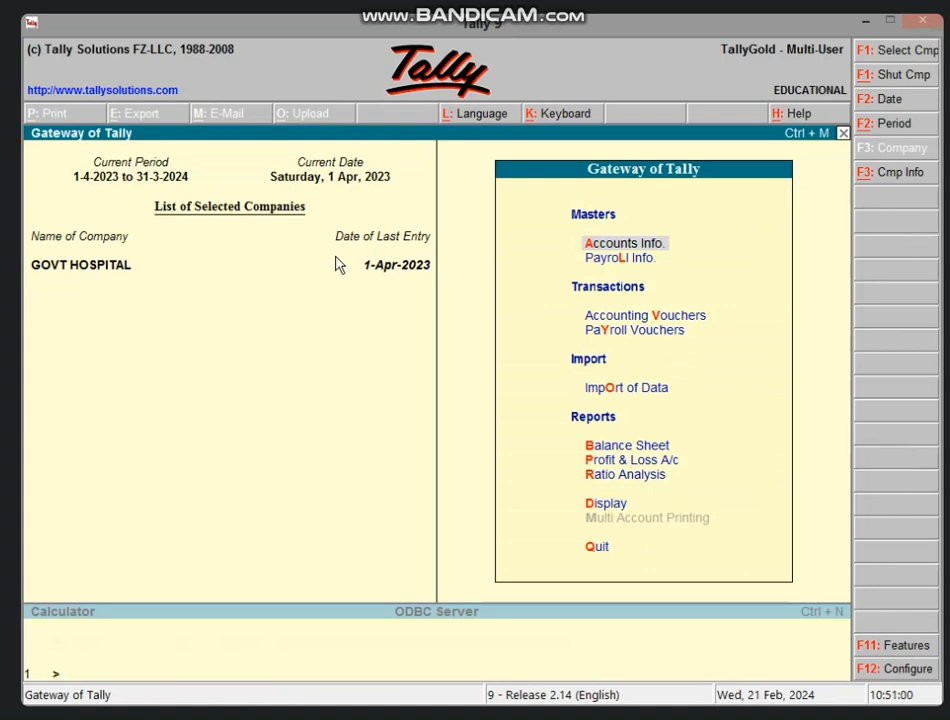
Step: Examine the Fixed Assets group in the Balance Sheet for the furniture account's closing balance, and return to the Gateway
key(b)
key(Right)
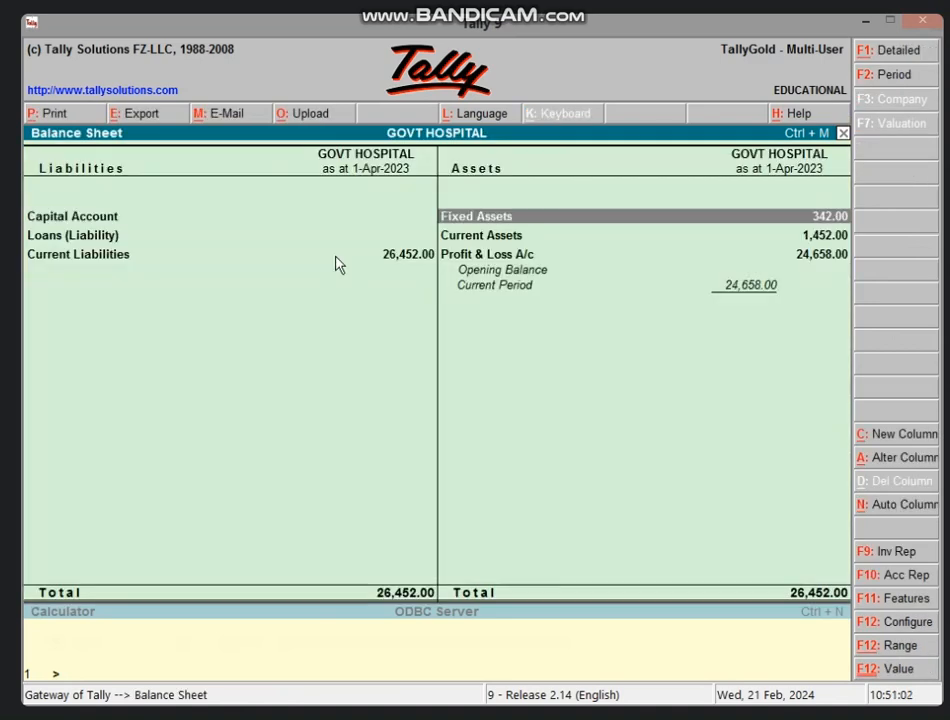
key(Return)
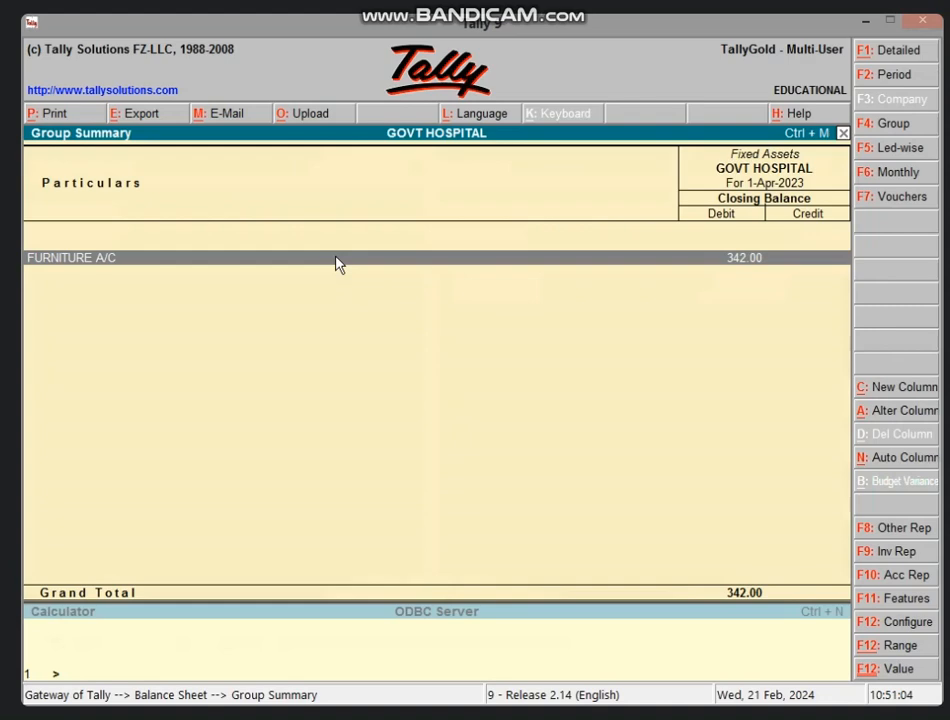
key(Escape)
key(Escape)
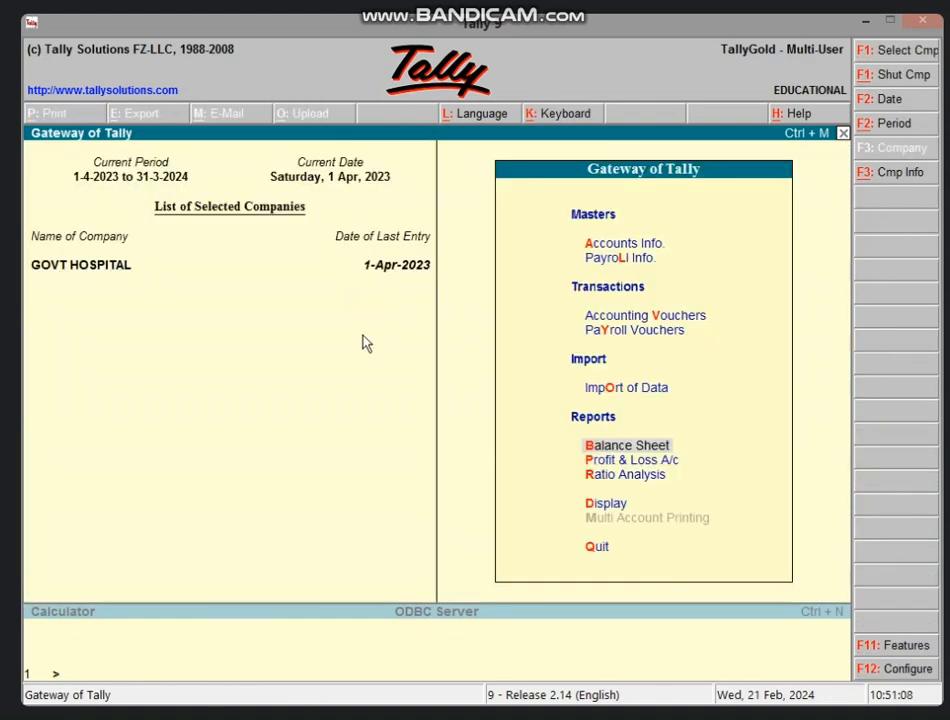
Step: Start a journal voucher and debit Profit & Loss A/c with 342
key(v)
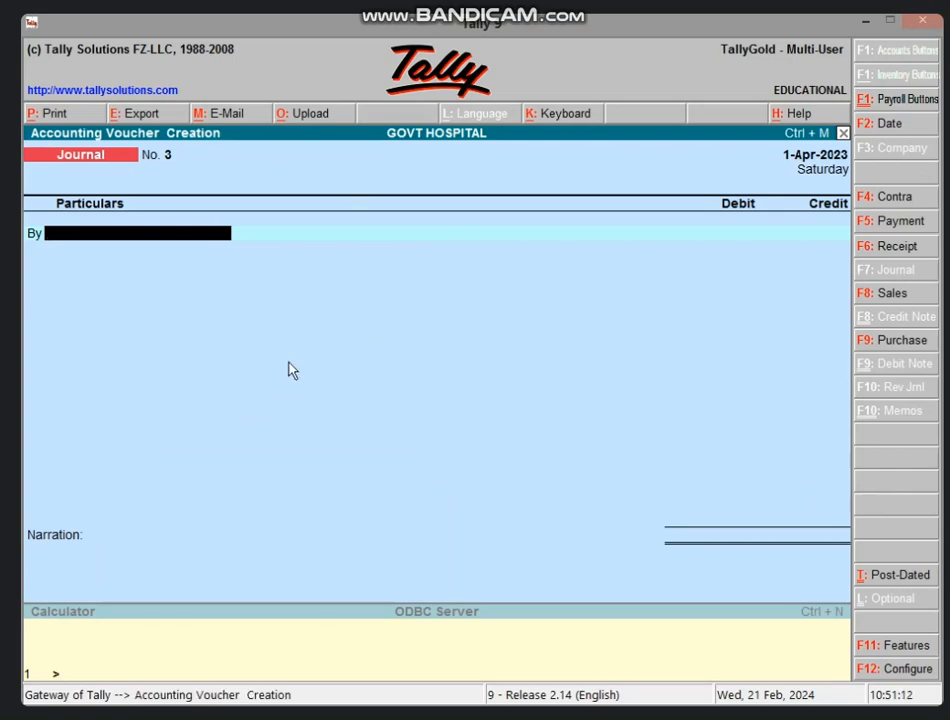
text(PR)
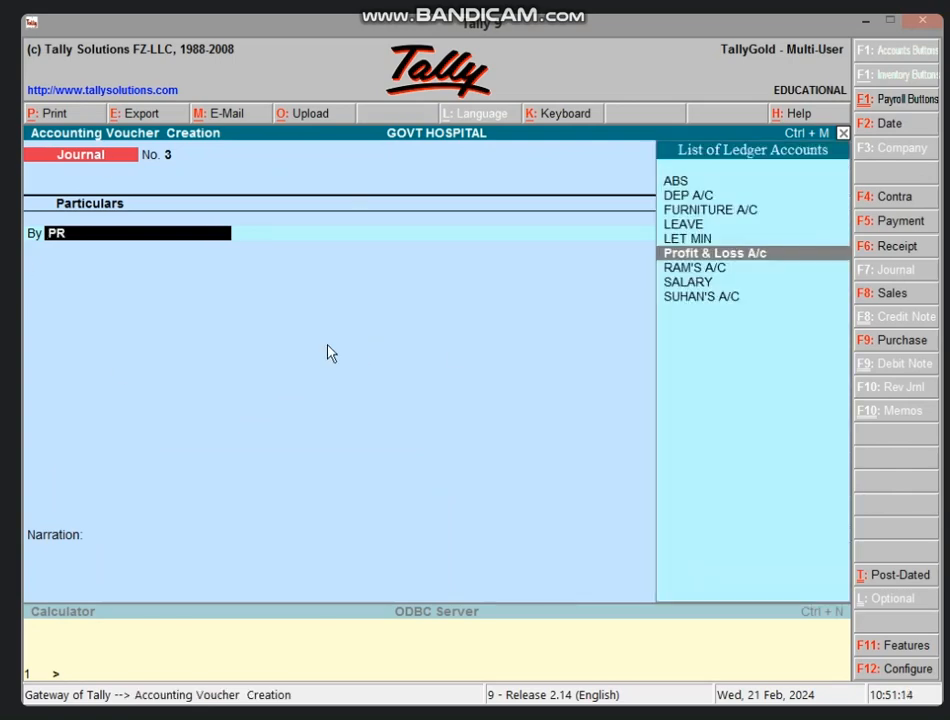
key(Return)
text(342)
key(Return)
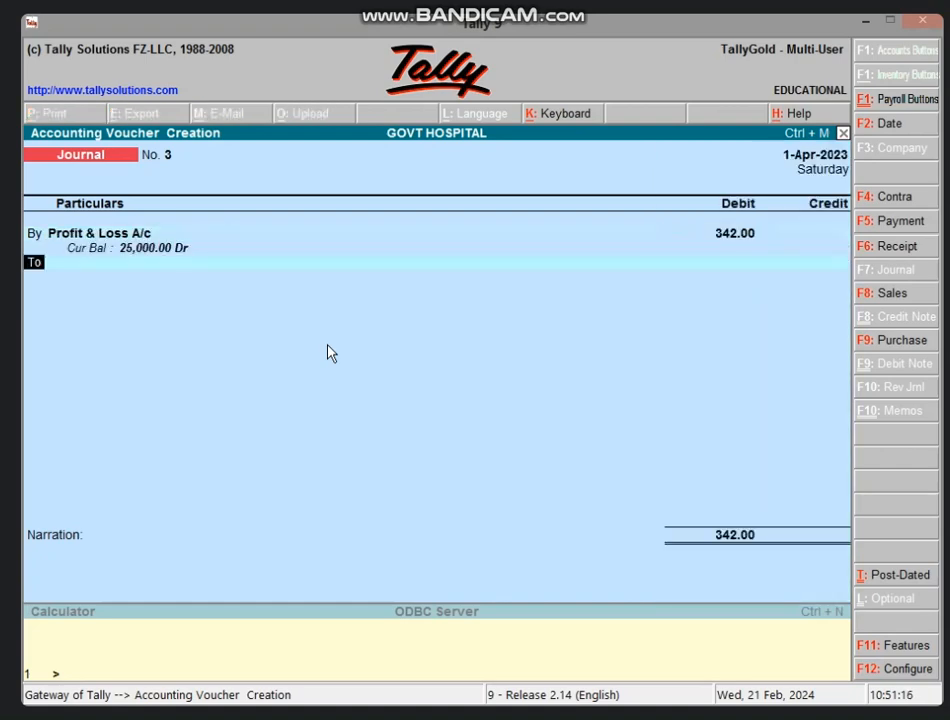
Step: Credit FURNITURE A/C with 342.00 and save the journal voucher without a narration
key(Return)
text(F)
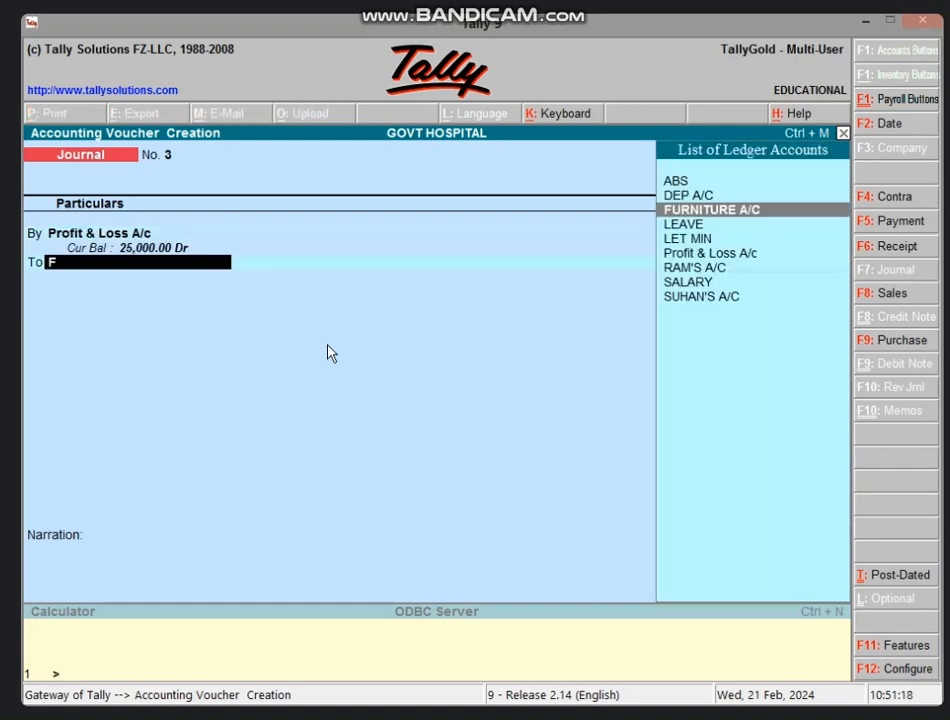
key(Return)
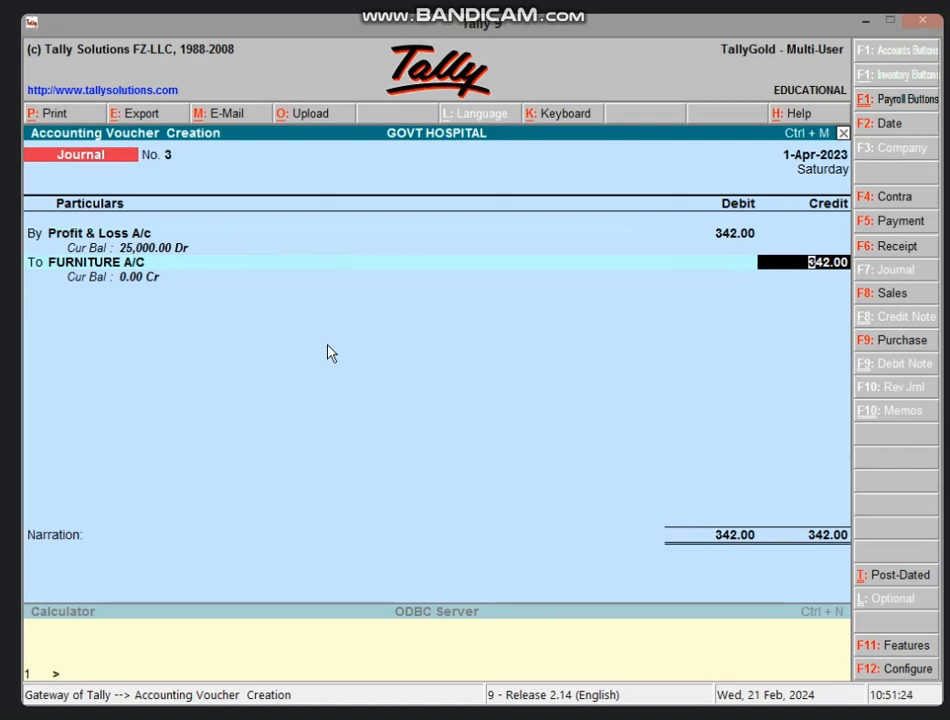
key(Return)
key(Return)
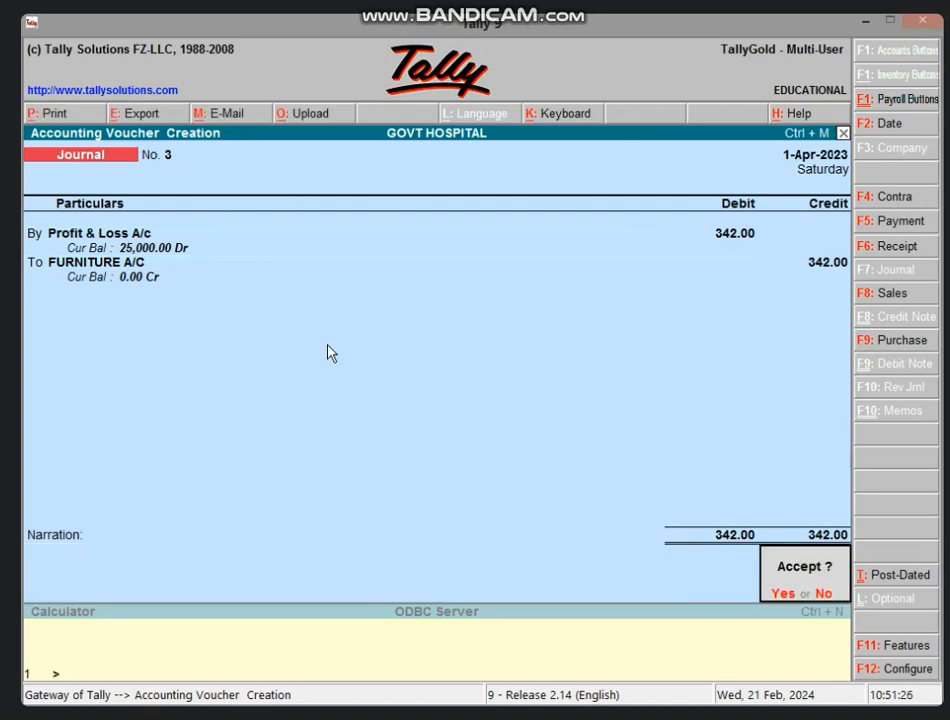
key(y)
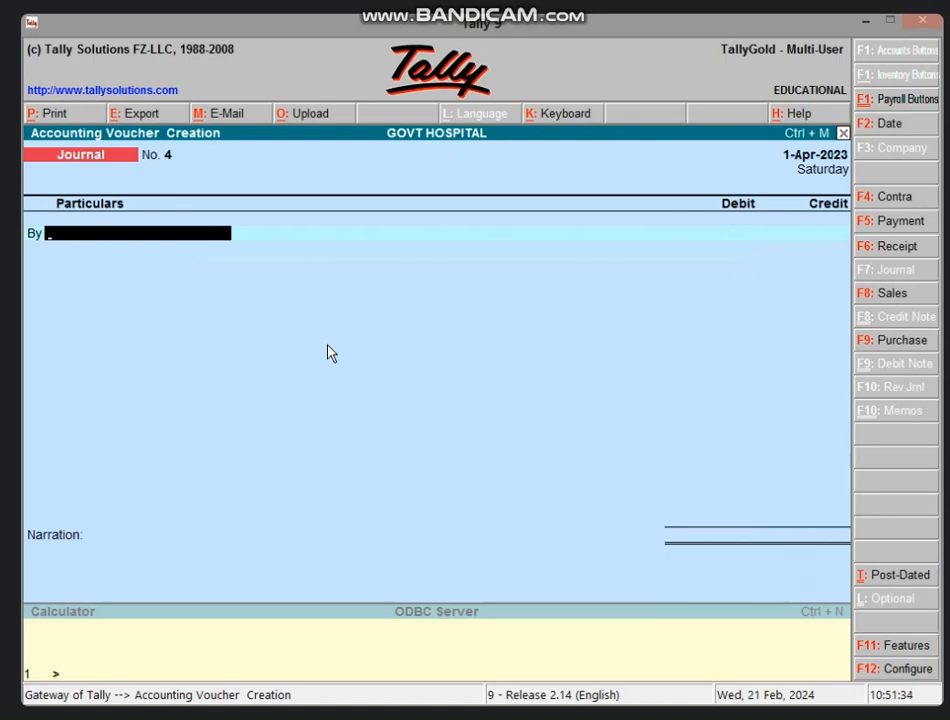
Step: Start a payment voucher and debit FURNITURE A/C with 75000
key(F5)
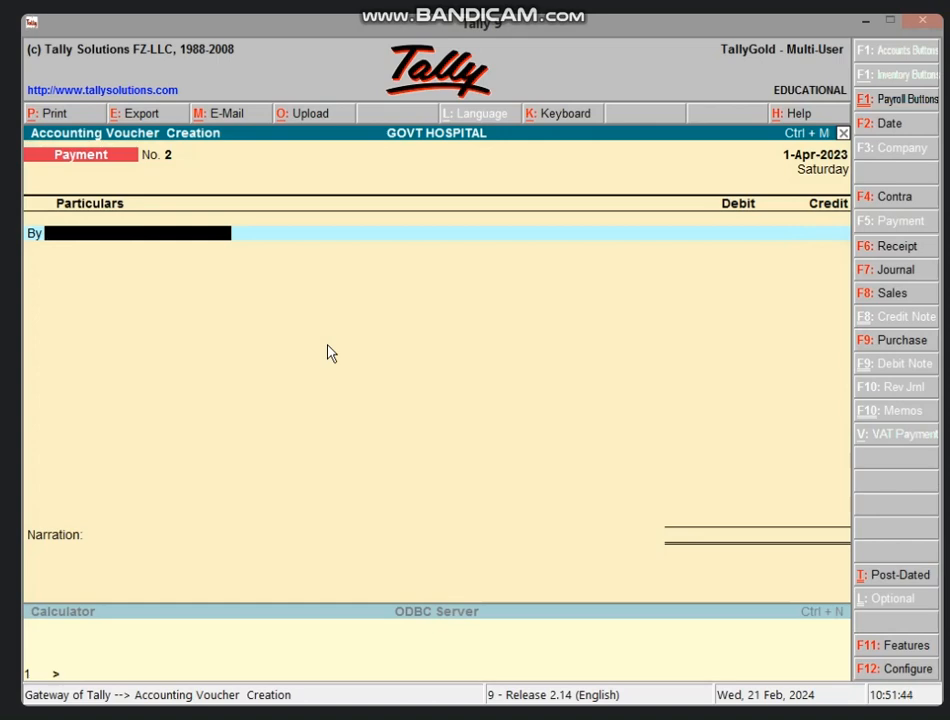
text(FU)
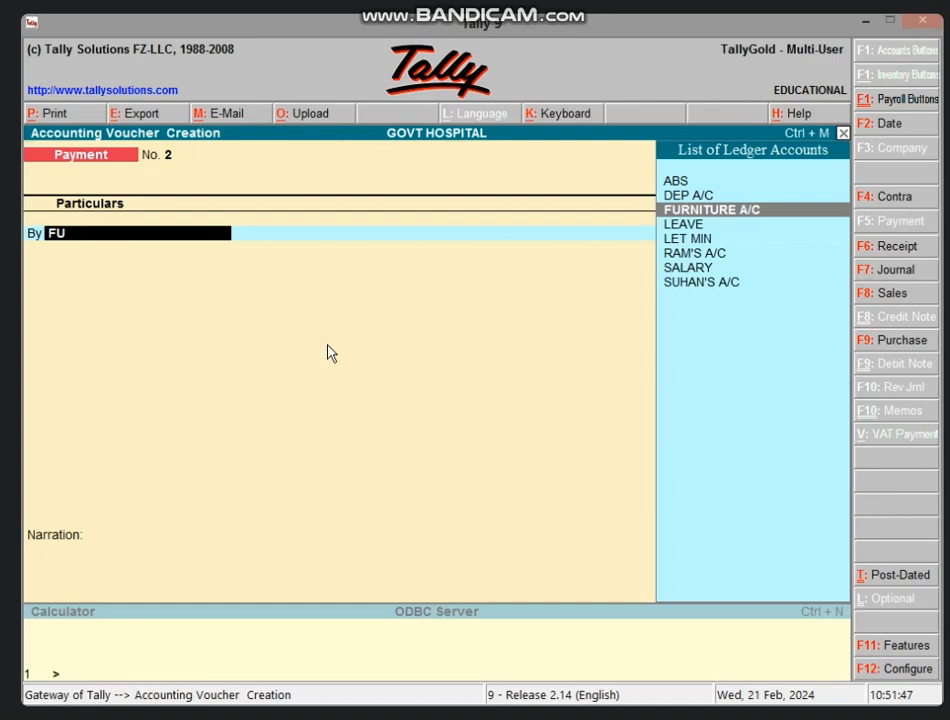
key(Return)
text(75000)
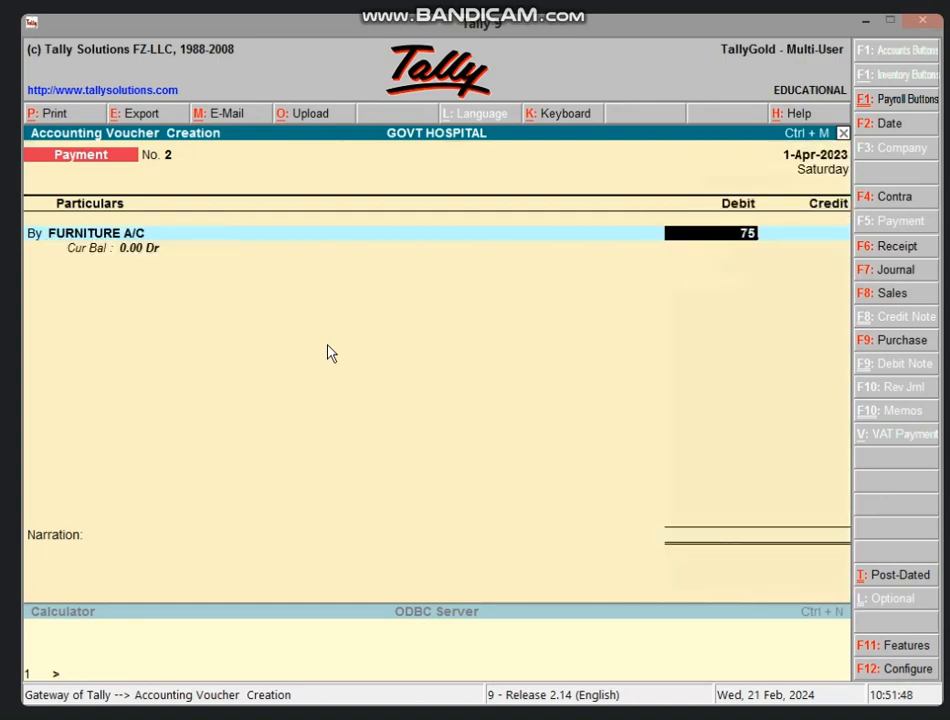
key(Return)
Step: Credit Cash with 75,000.00 and save the payment voucher without a narration
key(Return)
key(Return)
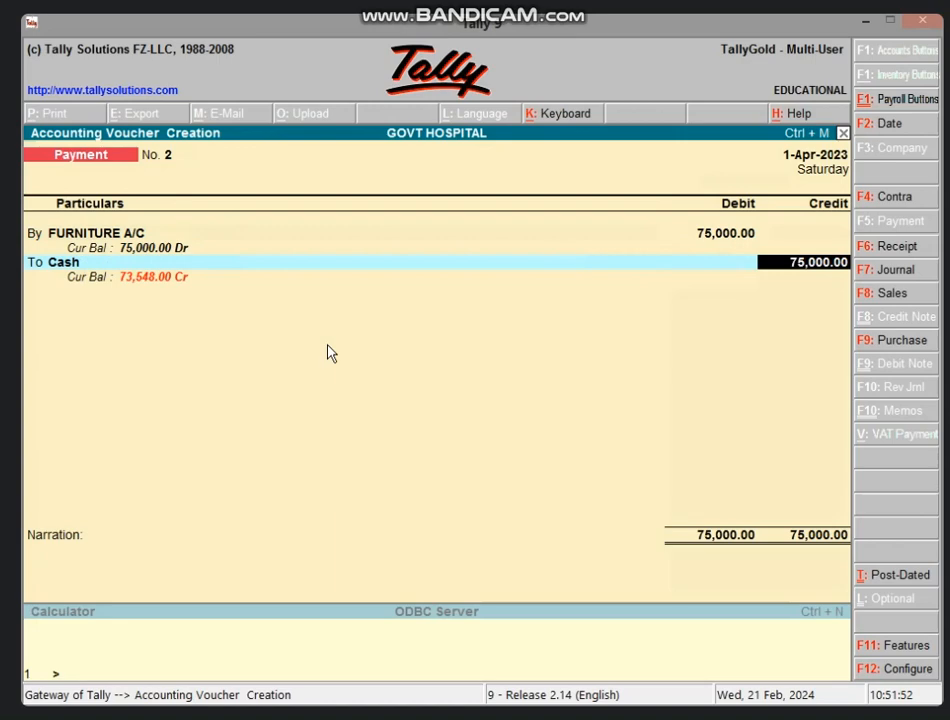
key(Return)
key(Return)
key(Return)
key(Return)
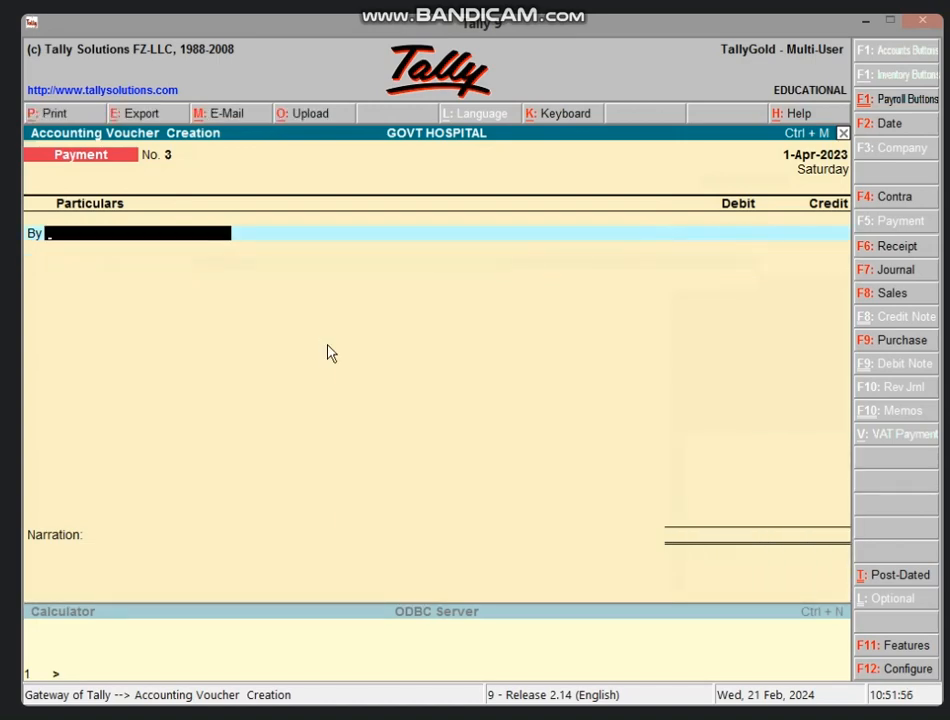
Step: Start a journal voucher and debit DEP A/C with 6658, the use day depreciation looked up in the Excel worksheet
key(F7)
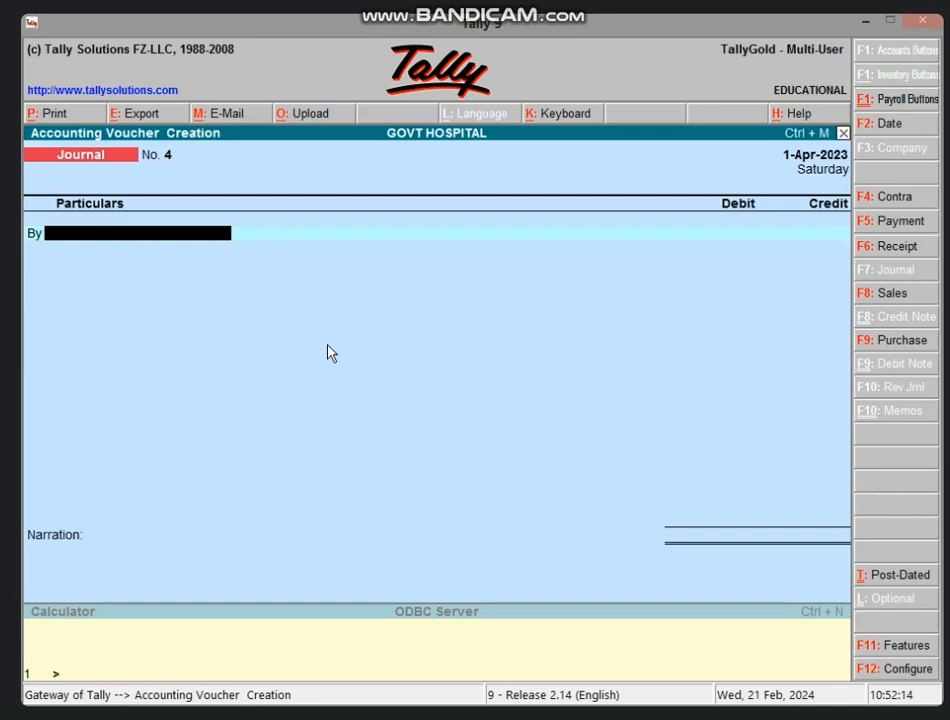
text(DE)
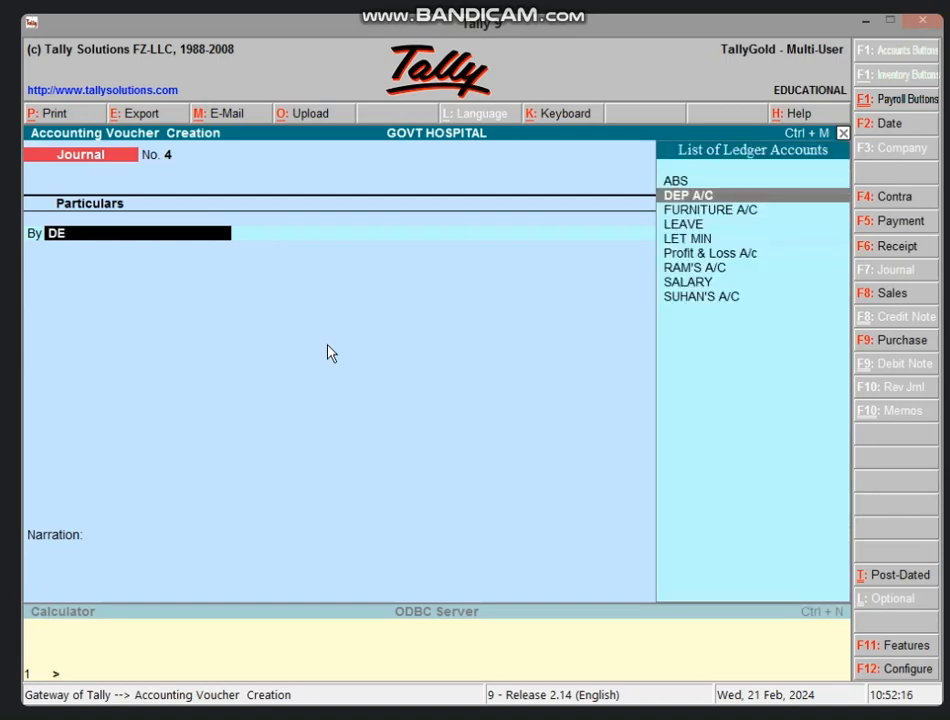
key(Return)
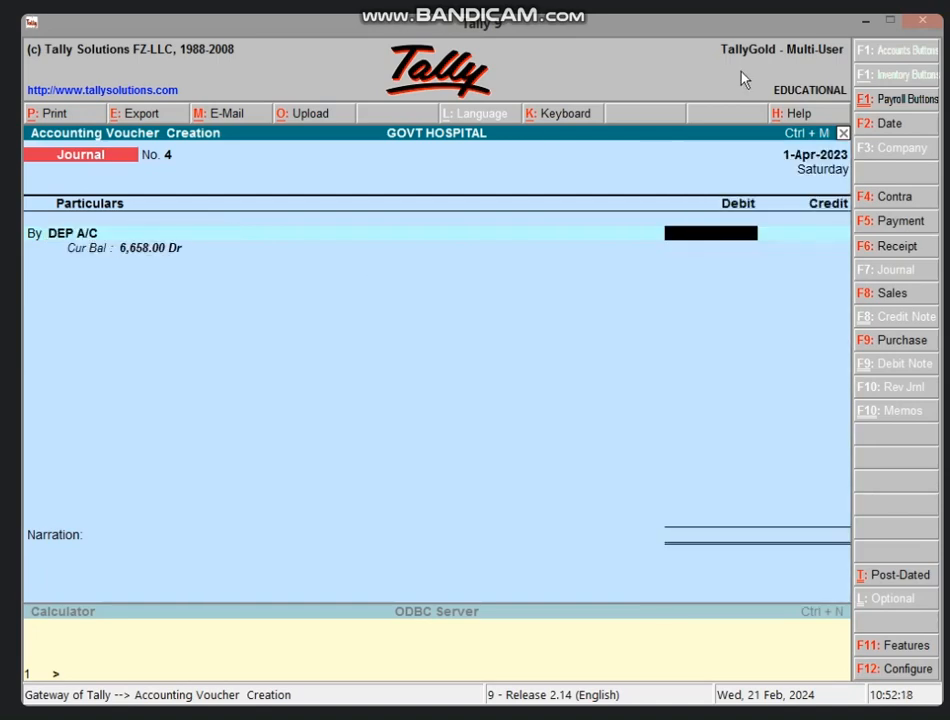
click(860, 22)
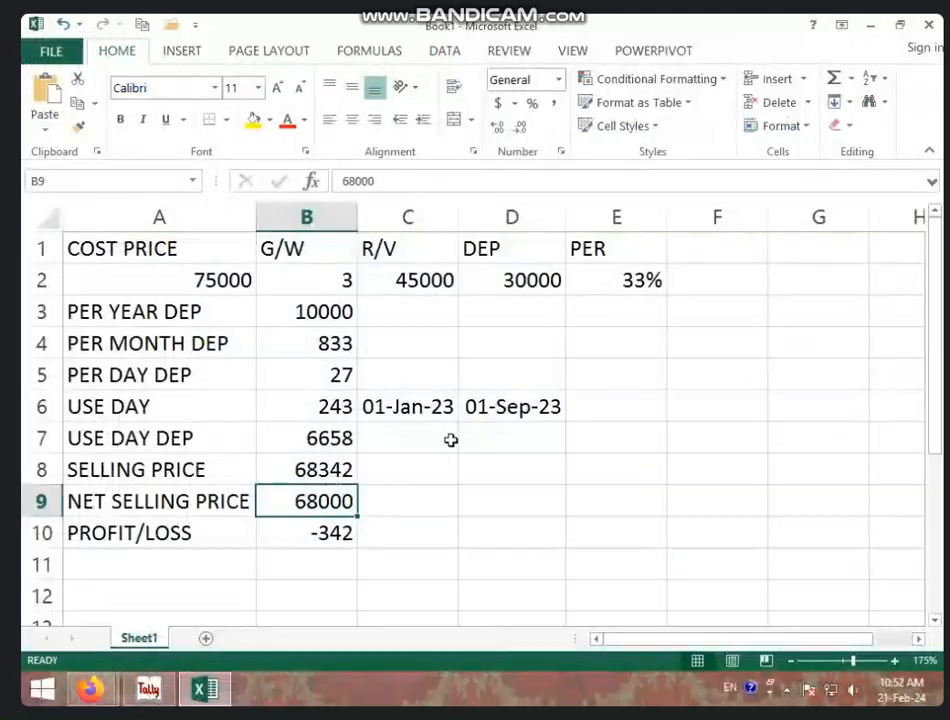
click(312, 440)
click(152, 688)
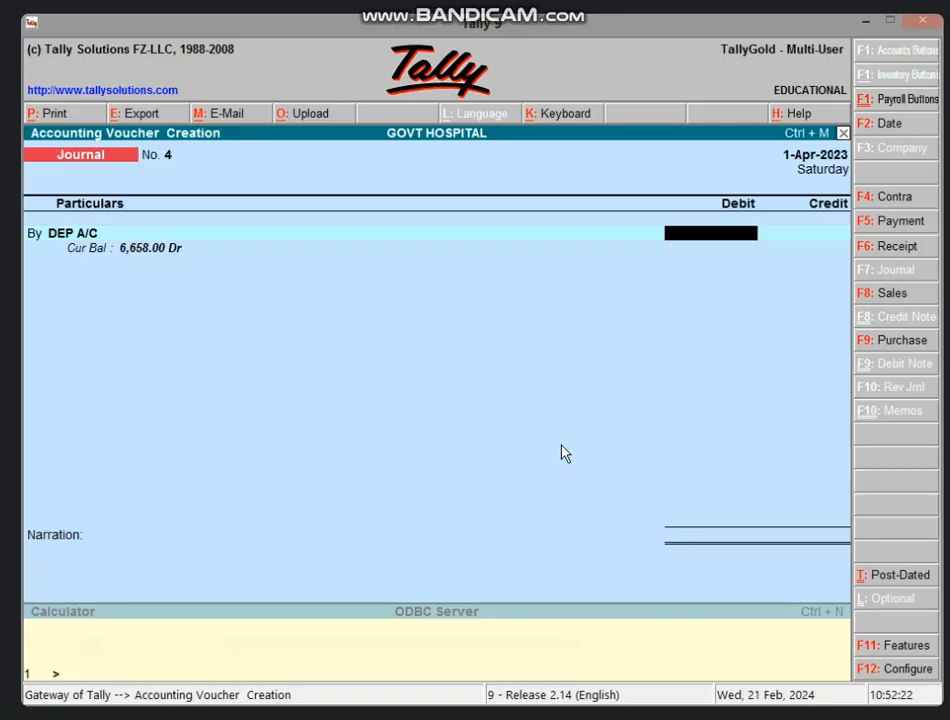
text(6658)
key(Return)
Step: Make the second voucher line a debit to the furniture buyer's account with 68000
text(b)
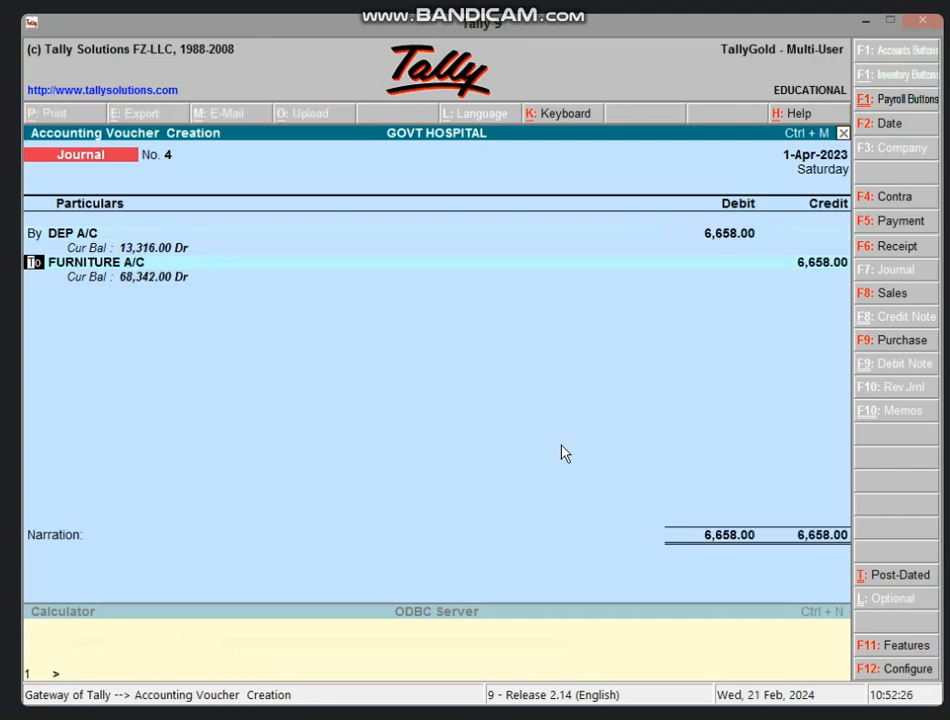
key(Return)
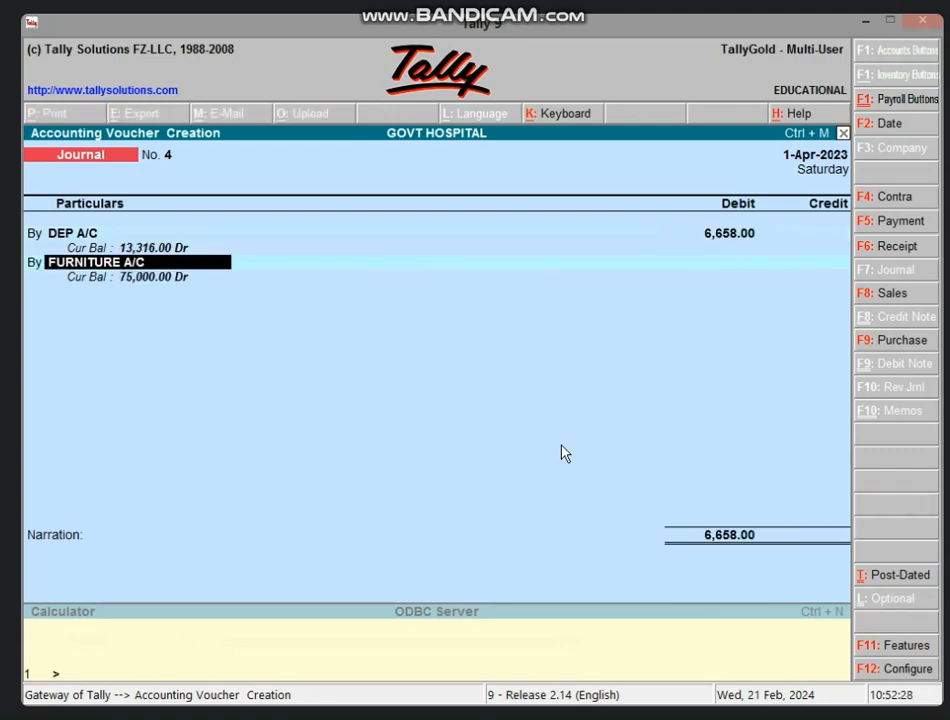
text(R)
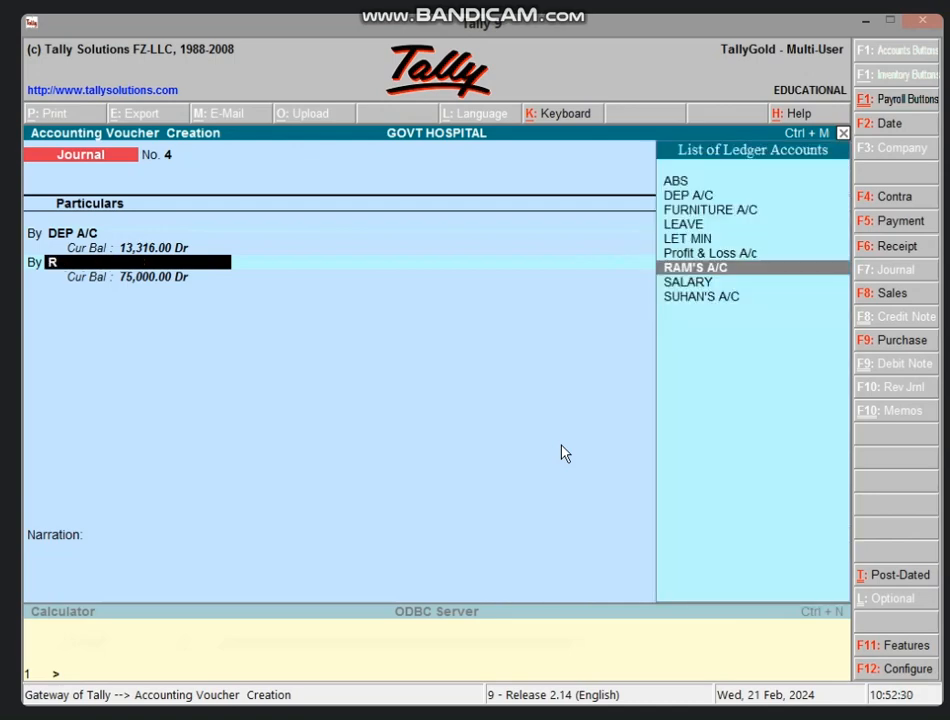
key(Return)
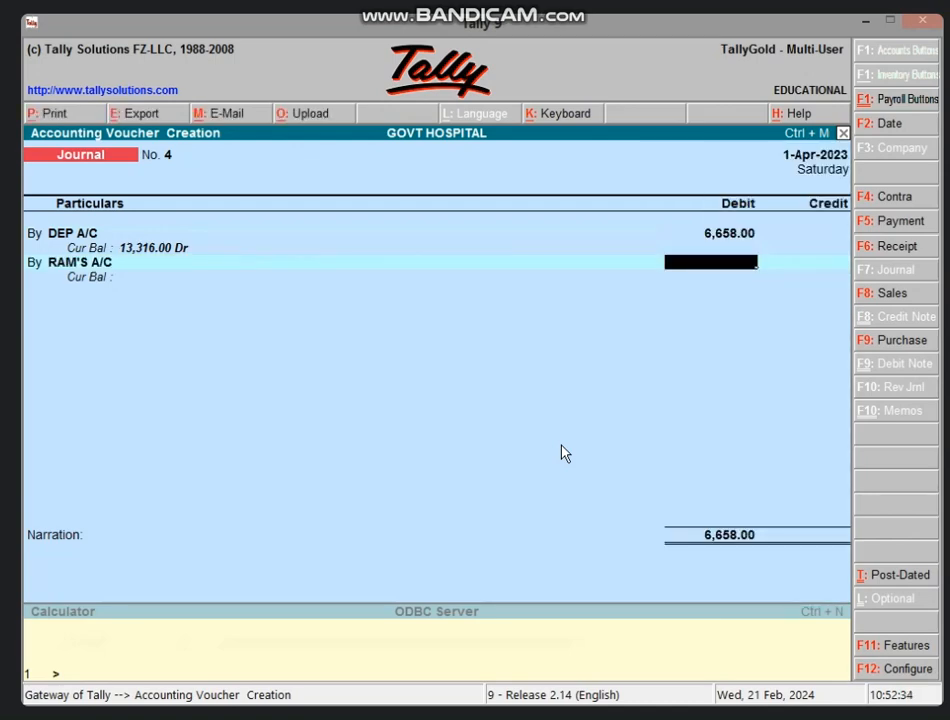
text(68000)
key(Return)
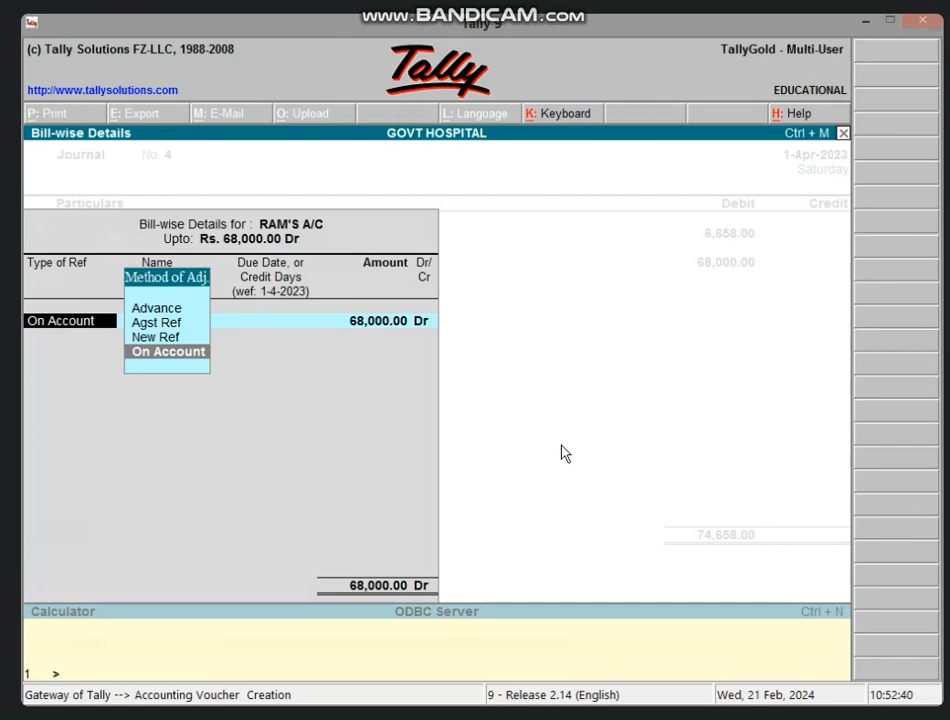
Step: Allocate the buyer's 68,000.00 Dr to New Ref 4 in the bill-wise details
key(Up)
key(Return)
key(Return)
key(Return)
key(Return)
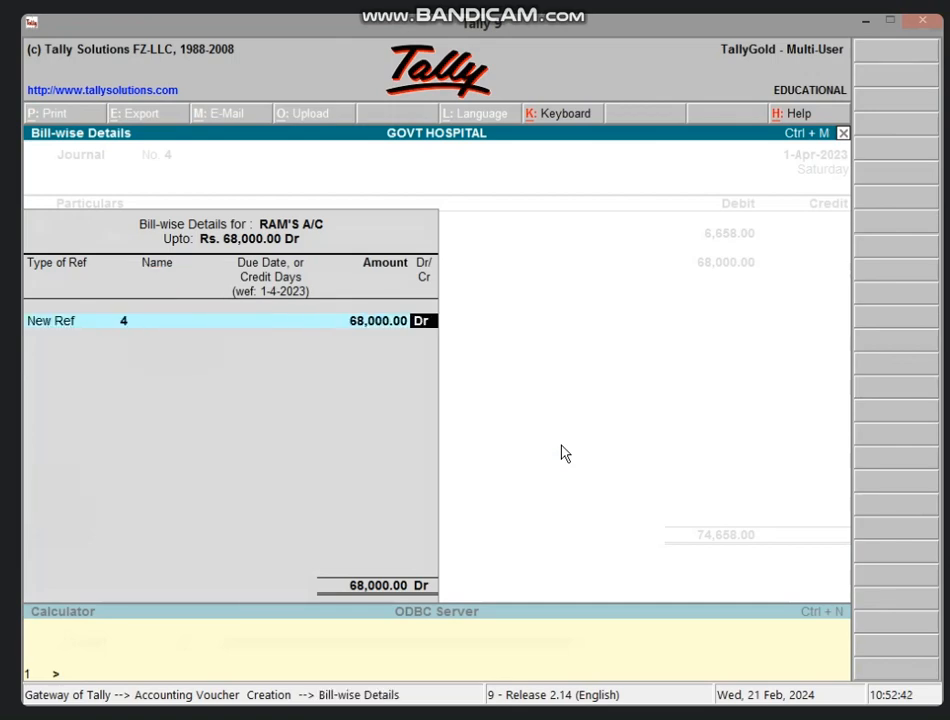
key(Return)
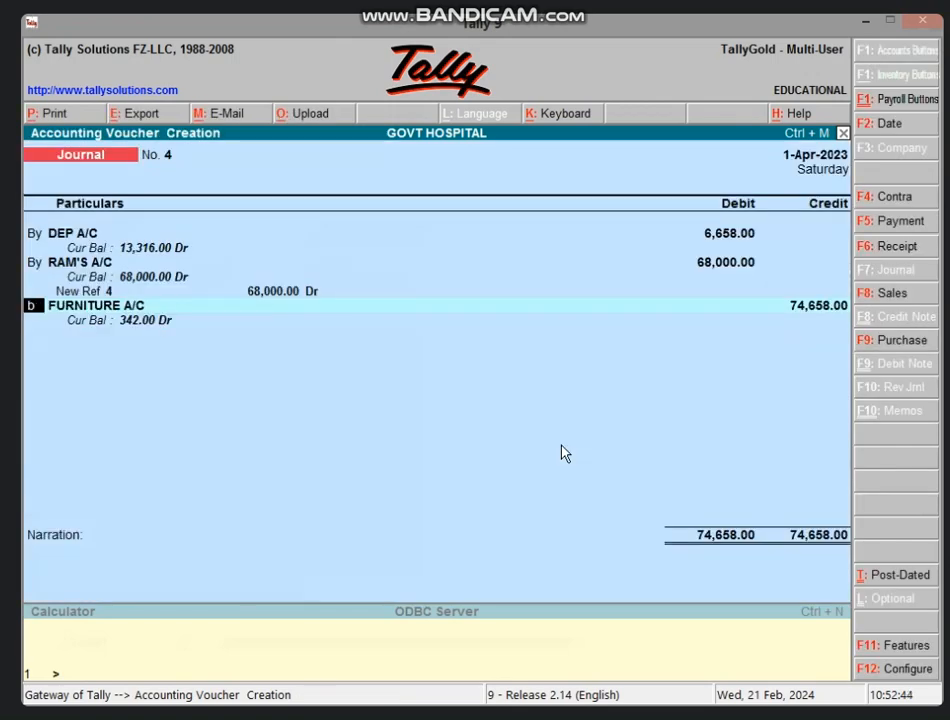
Step: Make the third voucher line a debit to Profit & Loss A/c with 342
key(Return)
text(P)
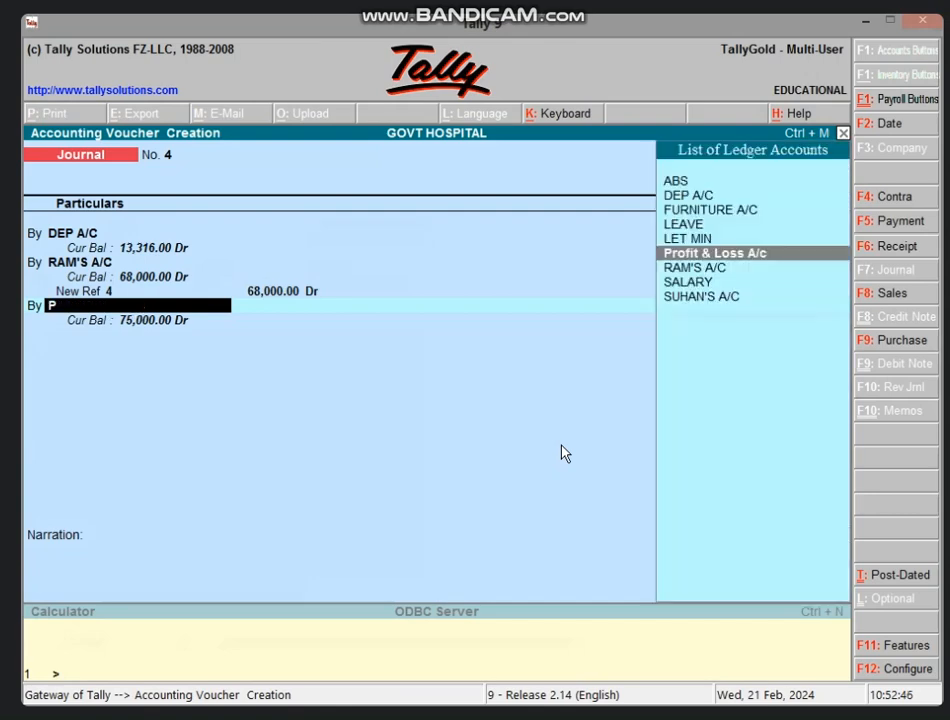
text(r)
key(Return)
text(3)
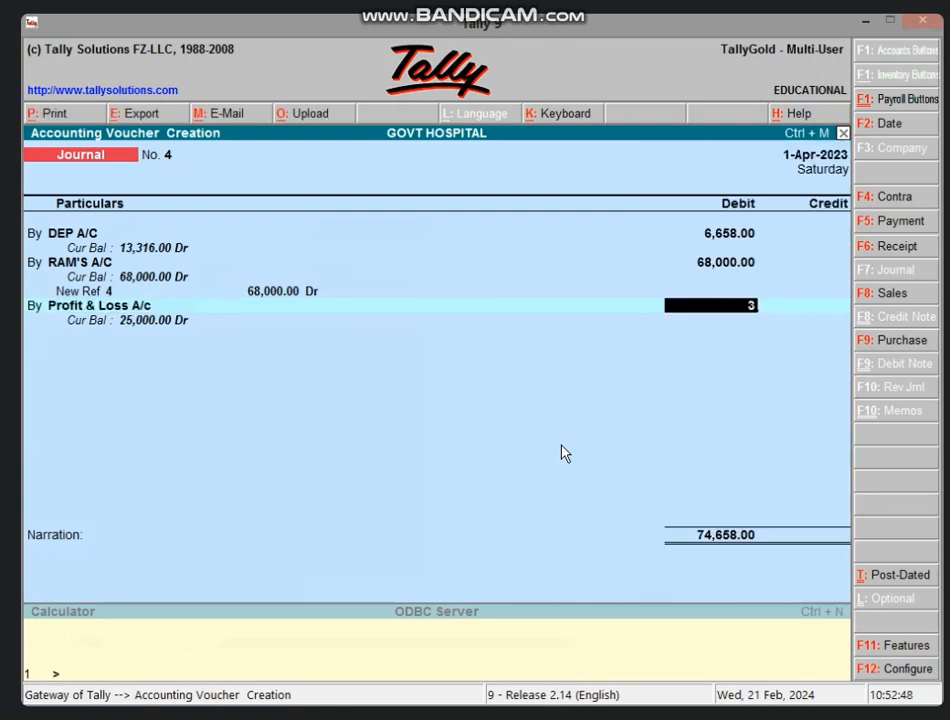
text(42)
key(Return)
key(Return)
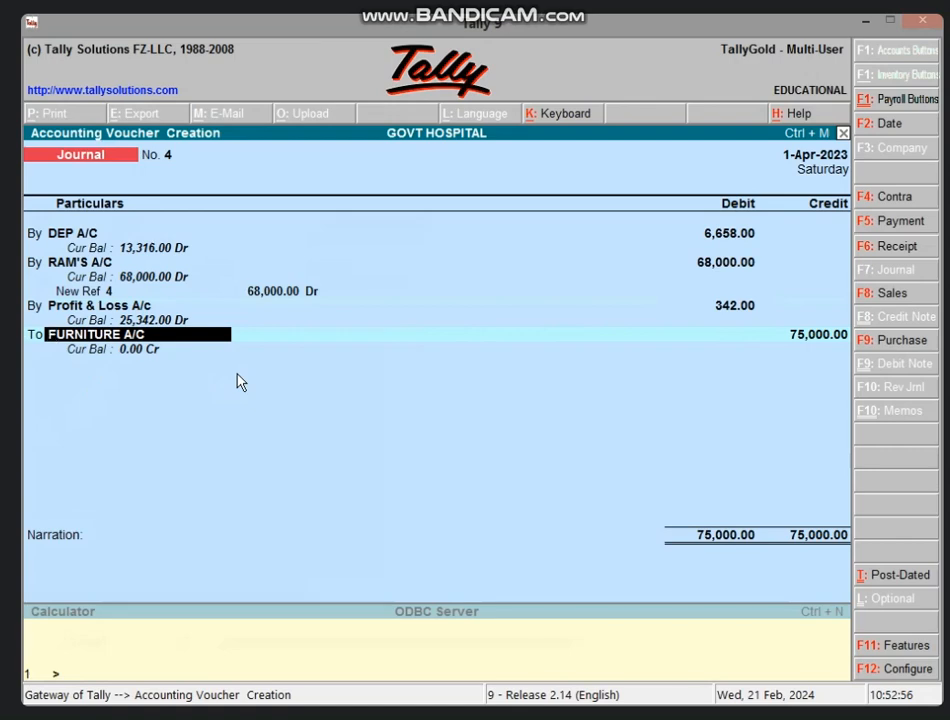
Step: Credit FURNITURE A/C with 75,000.00 and save the journal voucher without a narration
key(Return)
key(Return)
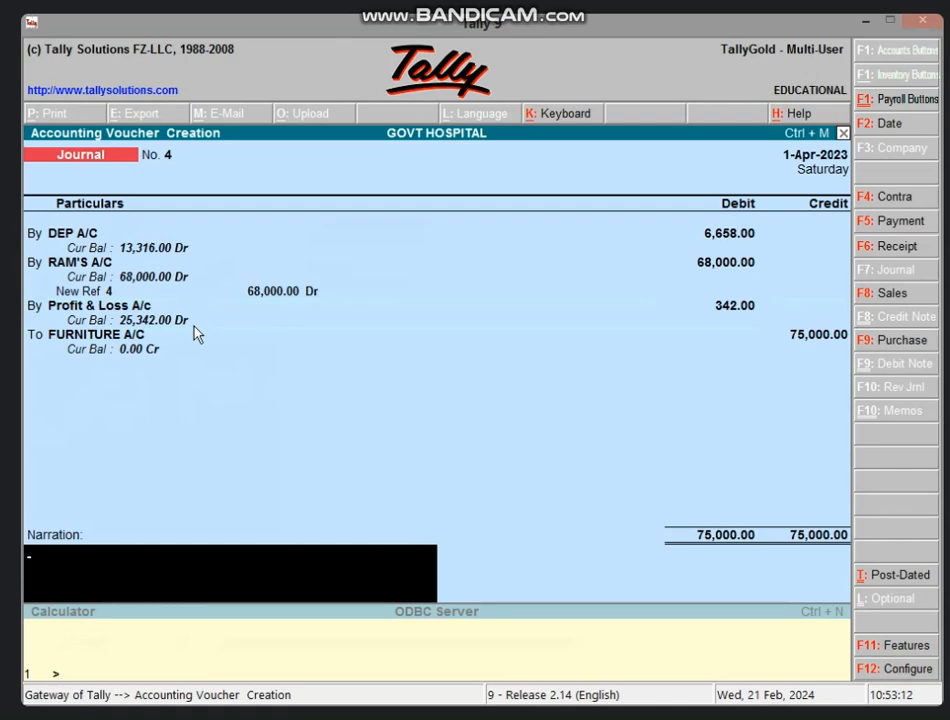
key(Return)
key(Return)
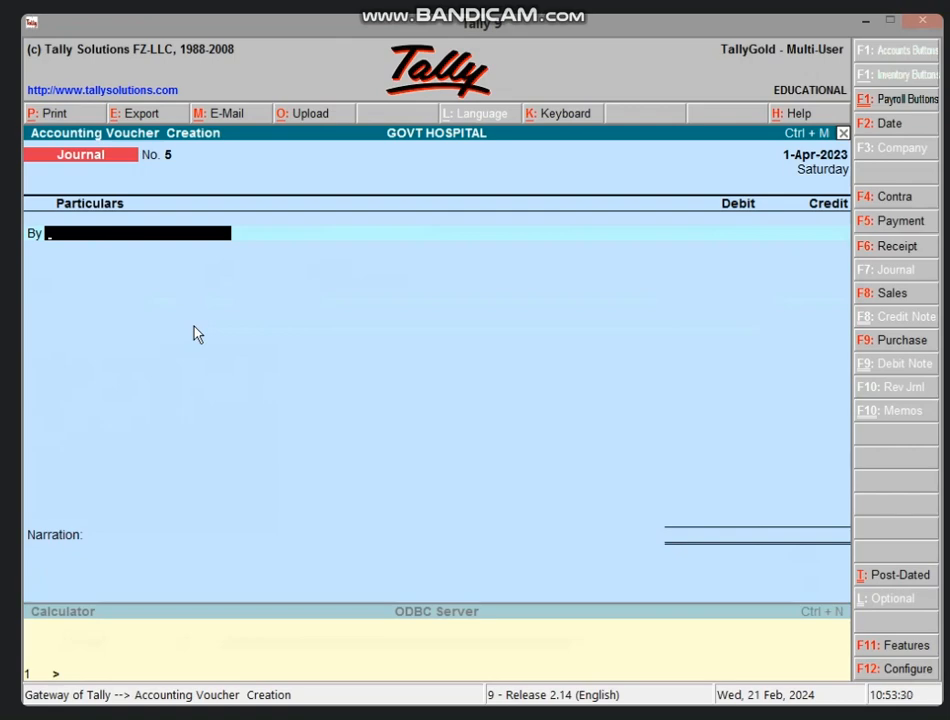
text(Fu)
key(Return)
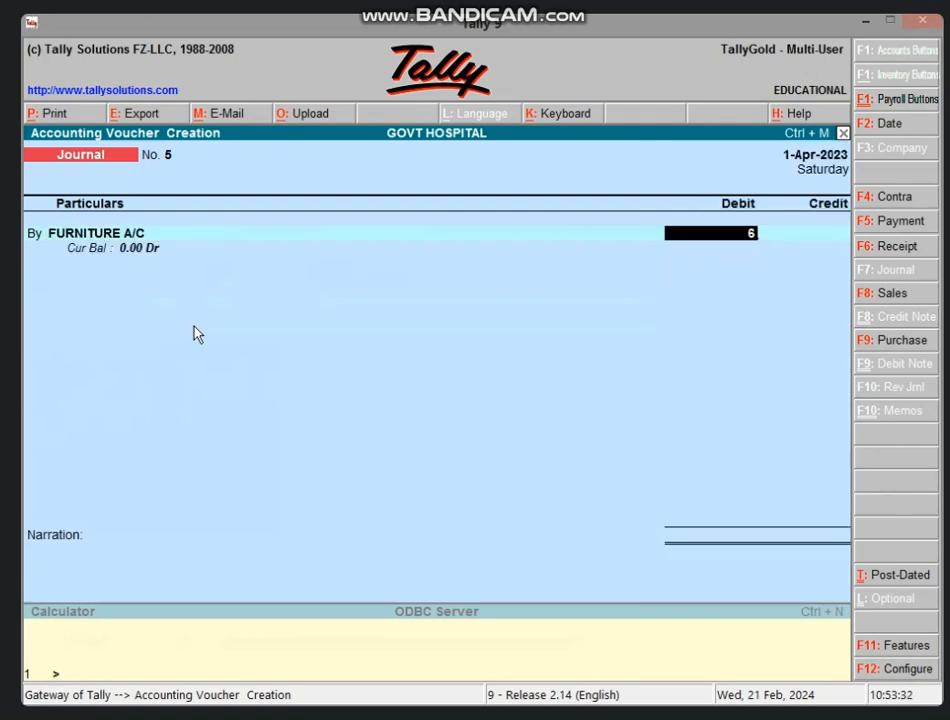
text(342)
key(Return)
key(Return)
text(Pr)
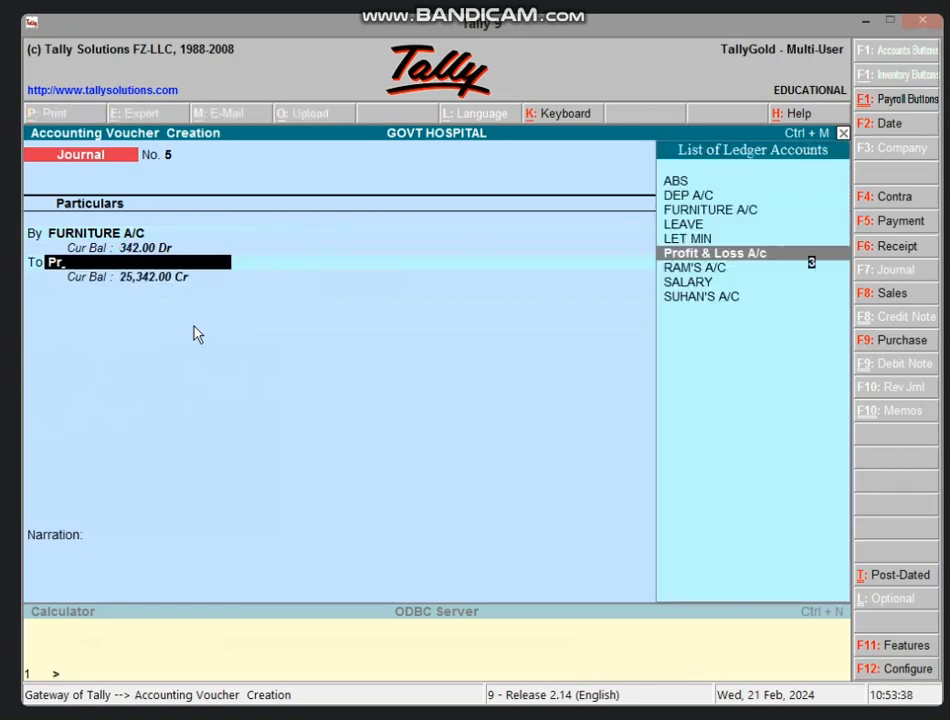
key(Return)
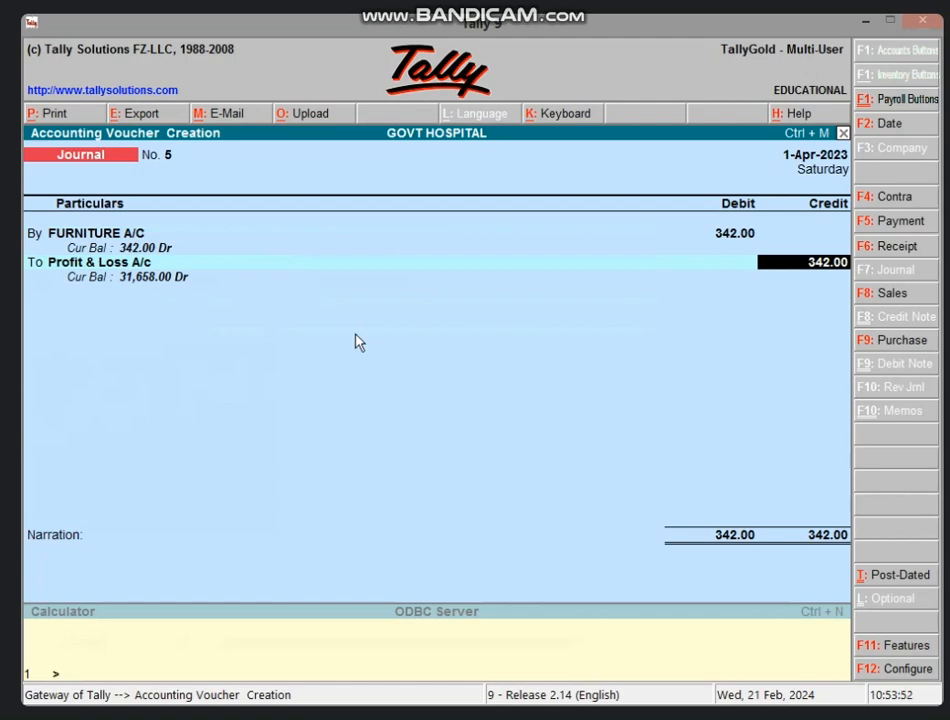
key(BackSpace)
key(Escape)
key(y)
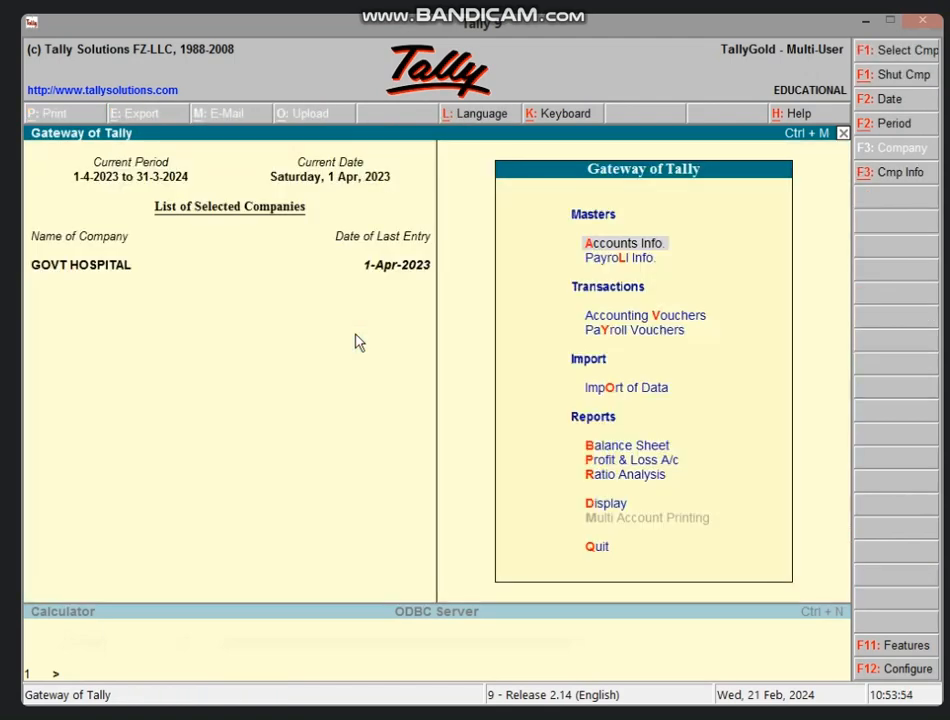